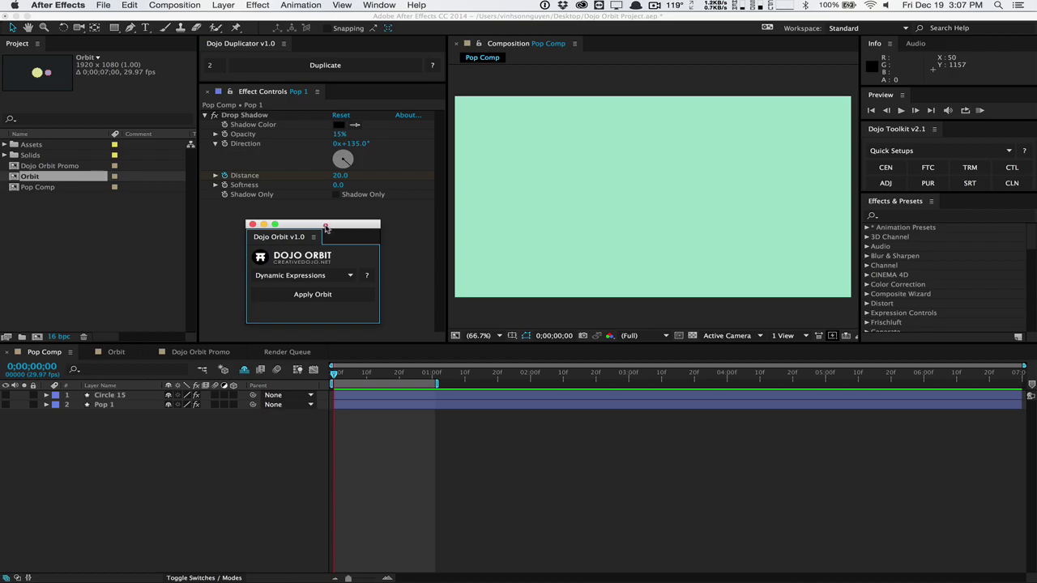
Keep Dynamic Expressions as the Dojo Orbit mode
{"action": "left_click", "coordinate": [327, 276]}
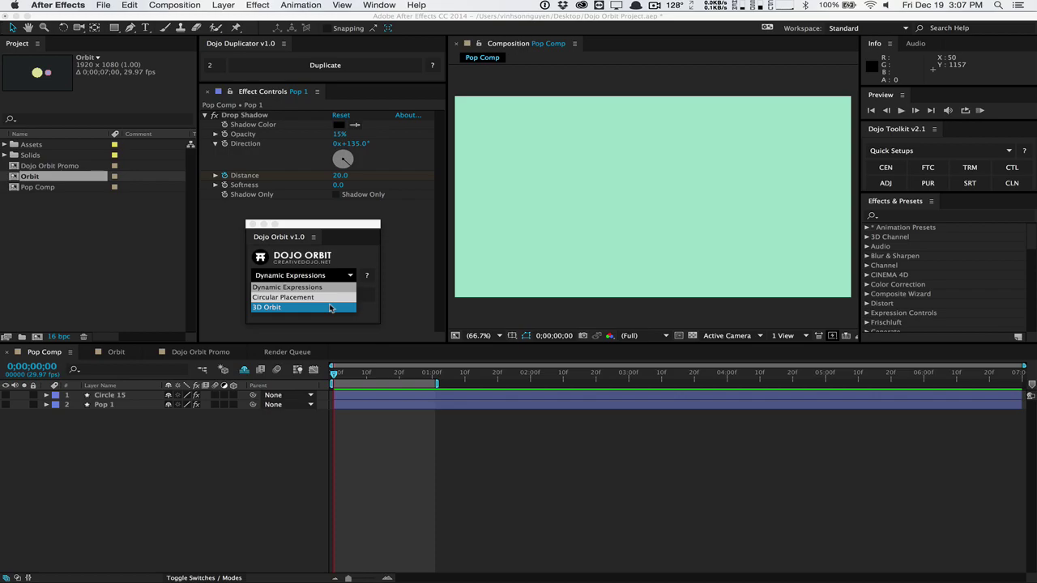
{"action": "left_click", "coordinate": [333, 288]}
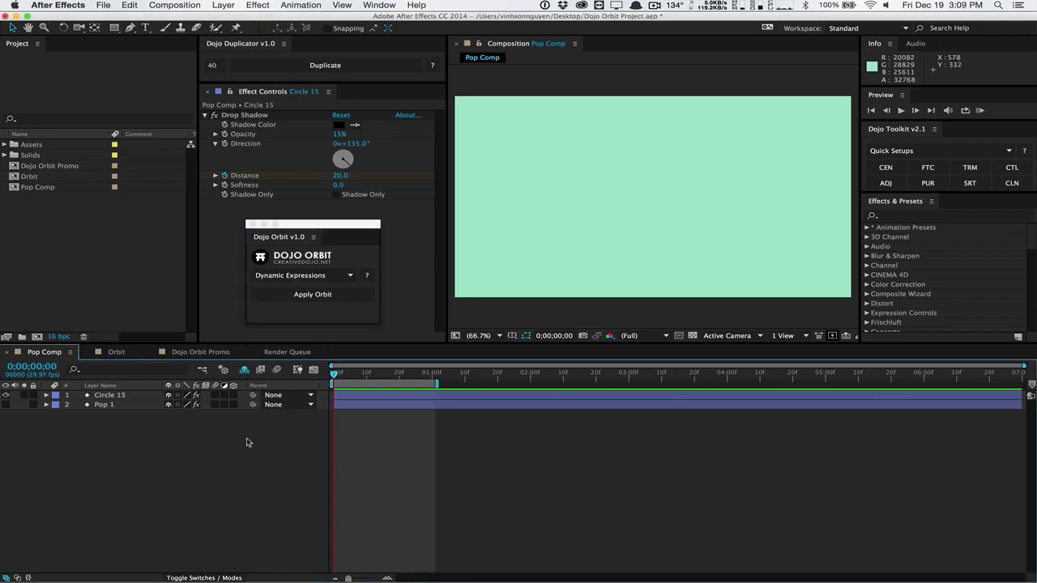
Preview the pop-in, duplicate Circle 15 into 40 copies, and select all circle layers
{"action": "left_click_drag", "start_coordinate": [334, 374], "coordinate": [276, 357]}
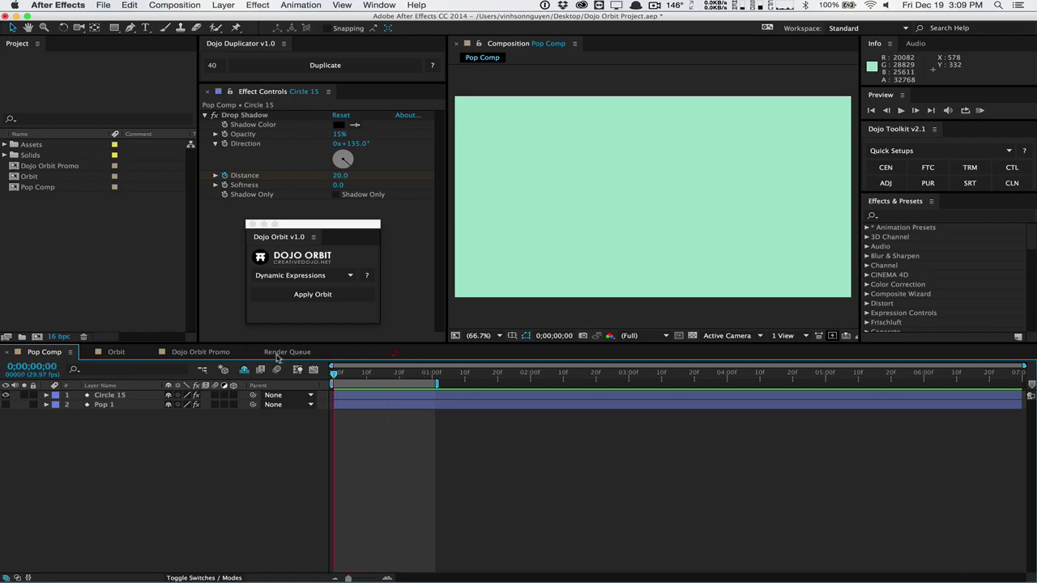
{"action": "left_click", "coordinate": [111, 395]}
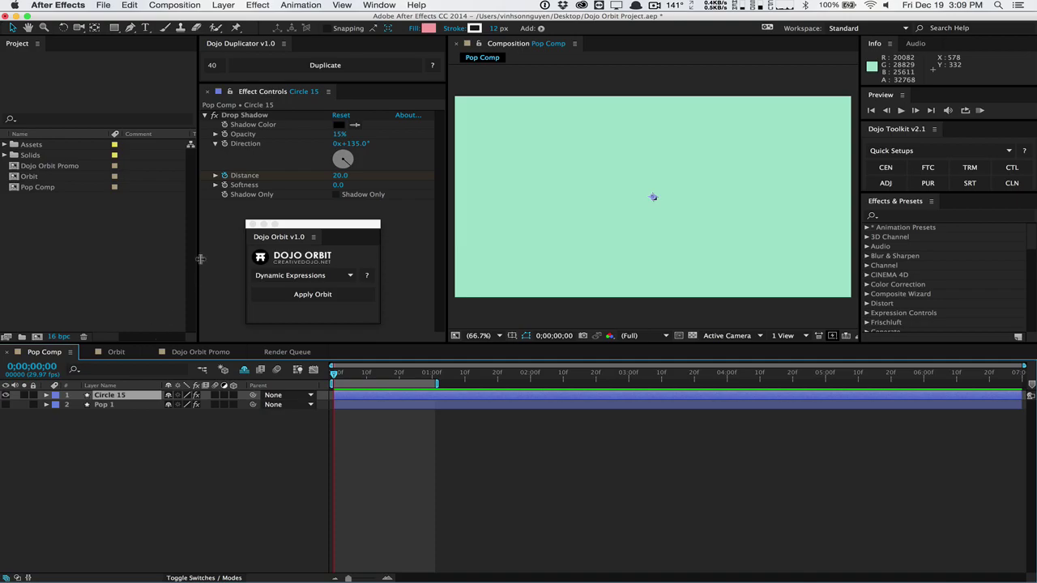
{"action": "left_click", "coordinate": [221, 70]}
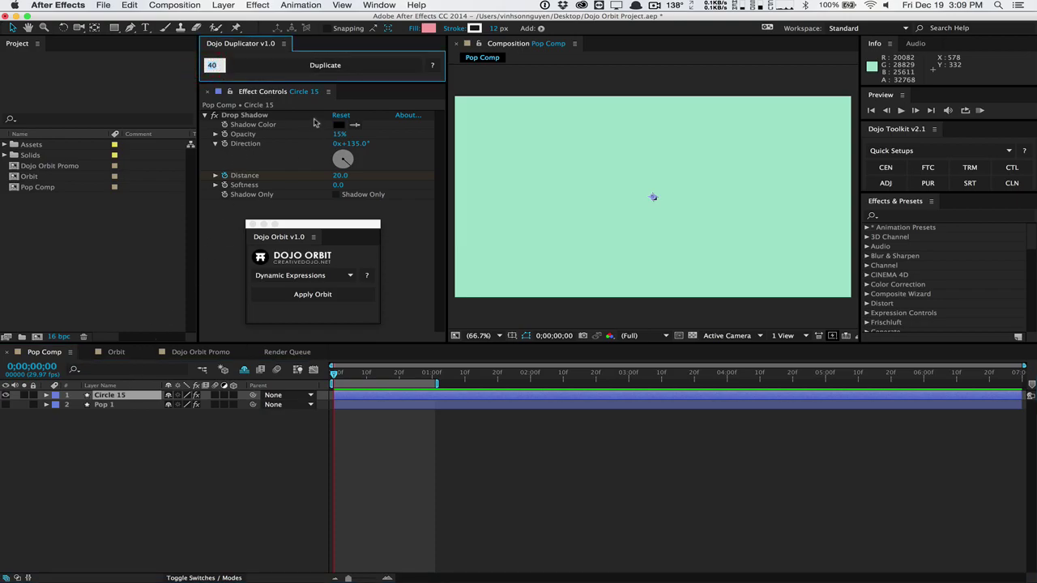
{"action": "left_click", "coordinate": [316, 63]}
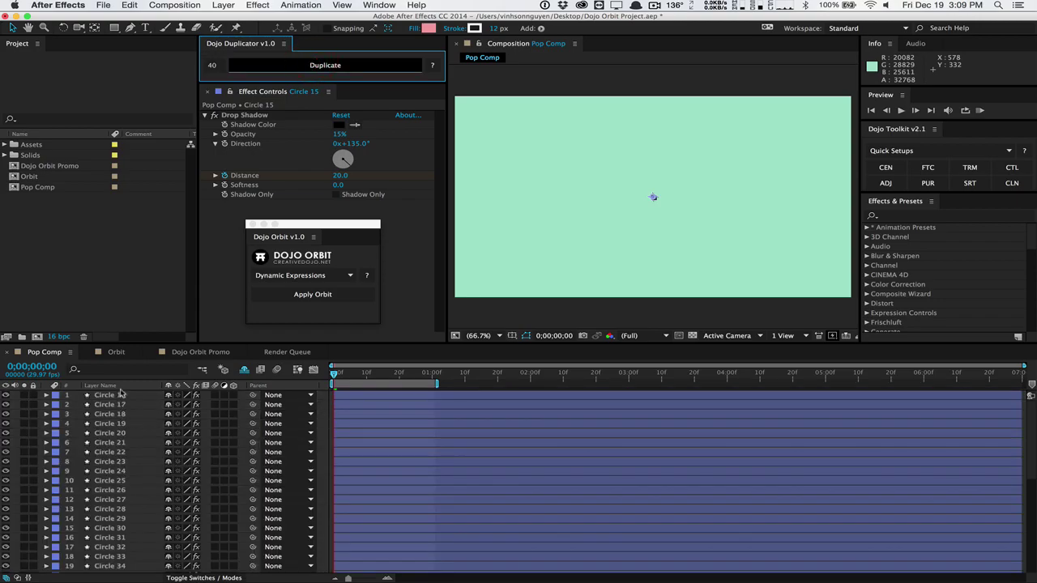
{"action": "scroll", "coordinate": [117, 454], "scroll_direction": "down", "scroll_amount": 5}
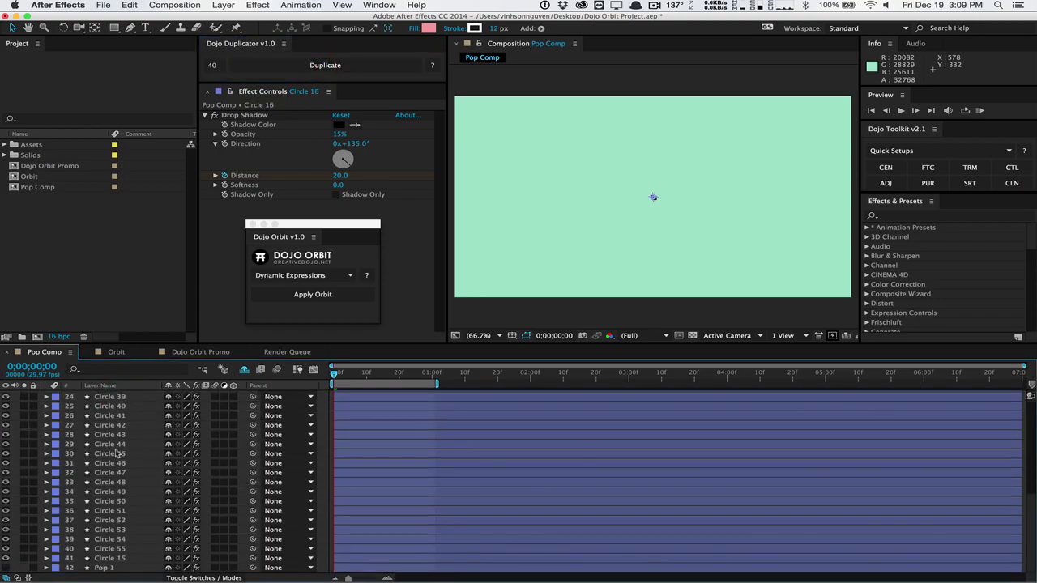
{"action": "left_click", "coordinate": [113, 558], "text": "shift"}
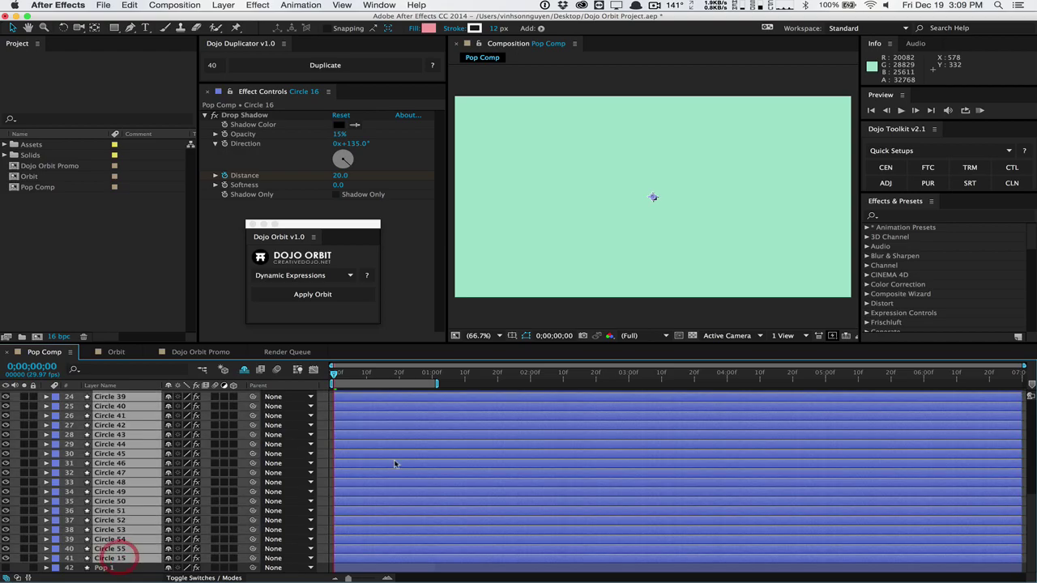
Apply Dojo Orbit to arrange the circles in a ring at 375% radius, then scrub to view it
{"action": "left_click", "coordinate": [312, 296]}
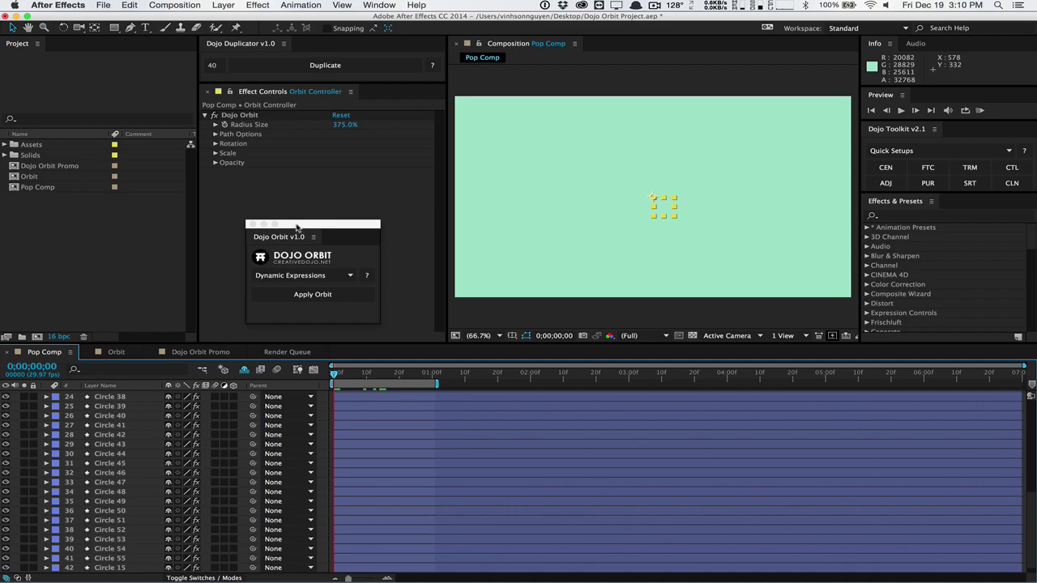
{"action": "left_click_drag", "start_coordinate": [297, 228], "coordinate": [340, 186]}
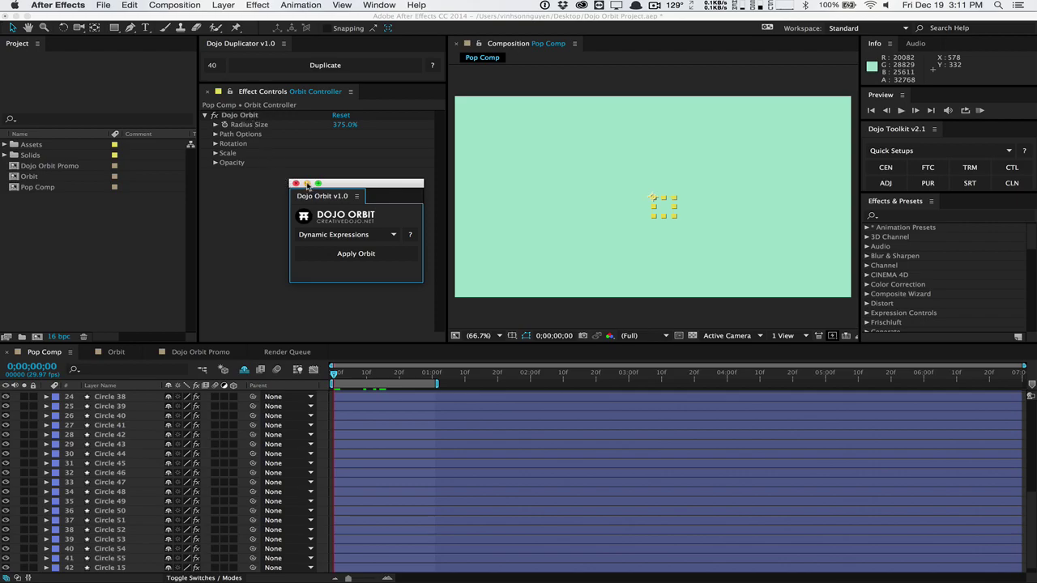
{"action": "left_click_drag", "start_coordinate": [331, 185], "coordinate": [64, 212]}
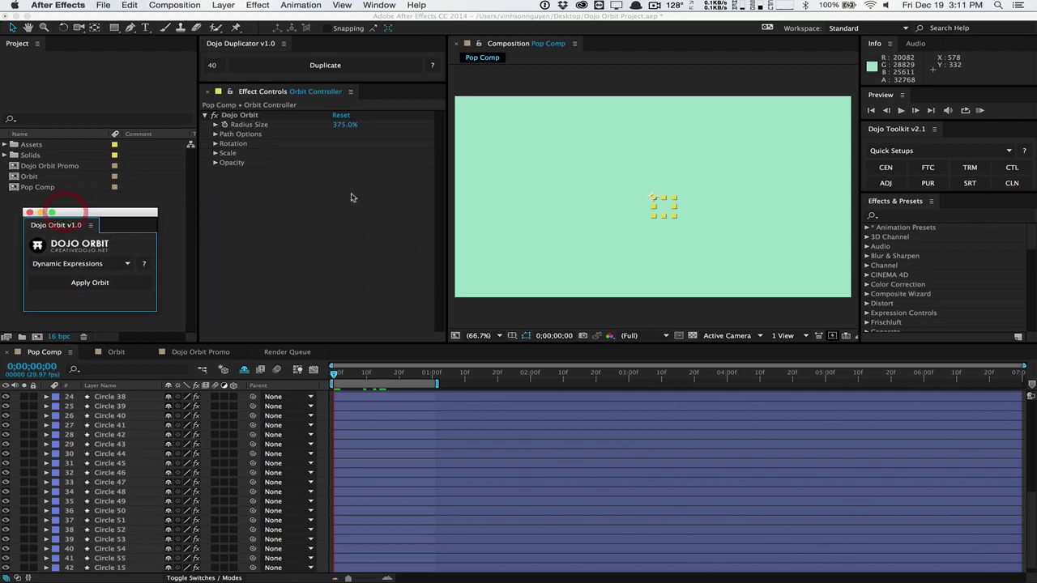
{"action": "left_click_drag", "start_coordinate": [333, 375], "coordinate": [409, 375]}
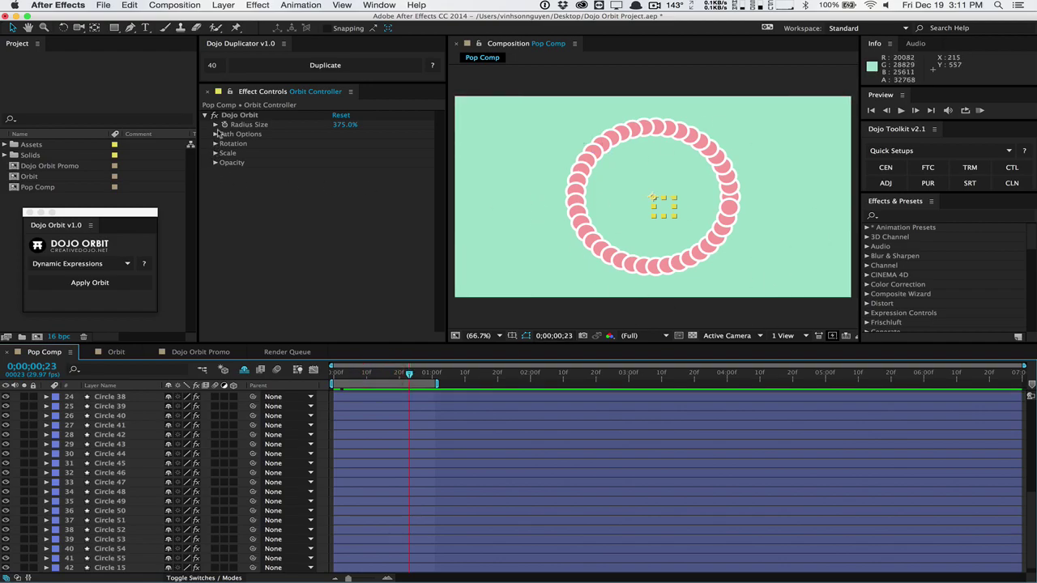
Resize the ring's radius and unwind it into a spiral with 2 revolutions
{"action": "left_click", "coordinate": [335, 125]}
{"action": "mouse_move", "coordinate": [334, 125]}
{"action": "left_mouse_down"}
{"action": "mouse_move", "coordinate": [283, 134]}
{"action": "mouse_move", "coordinate": [348, 131]}
{"action": "left_mouse_up"}
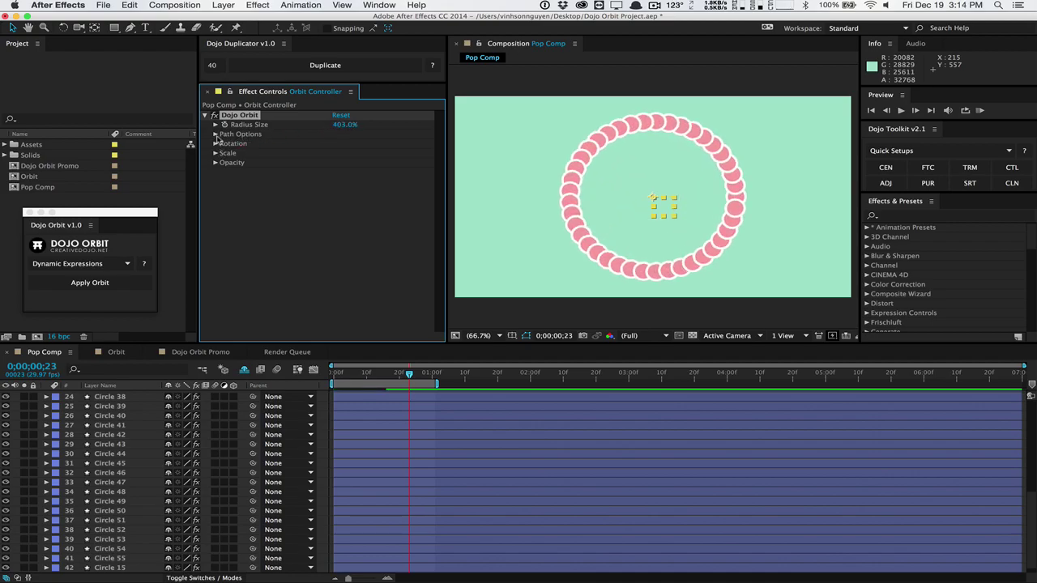
{"action": "left_click", "coordinate": [215, 135]}
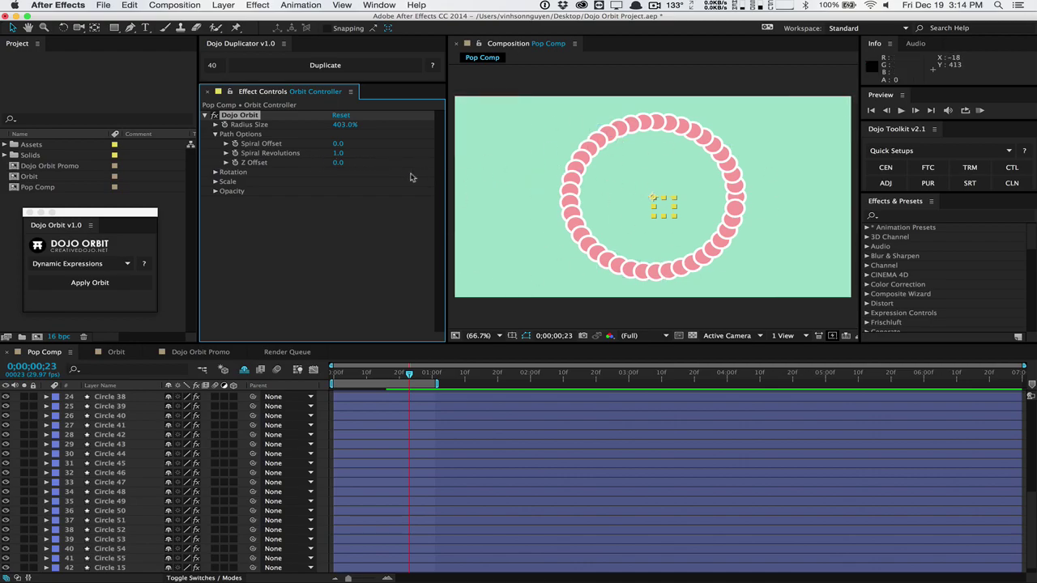
{"action": "left_click_drag", "start_coordinate": [338, 144], "coordinate": [346, 142]}
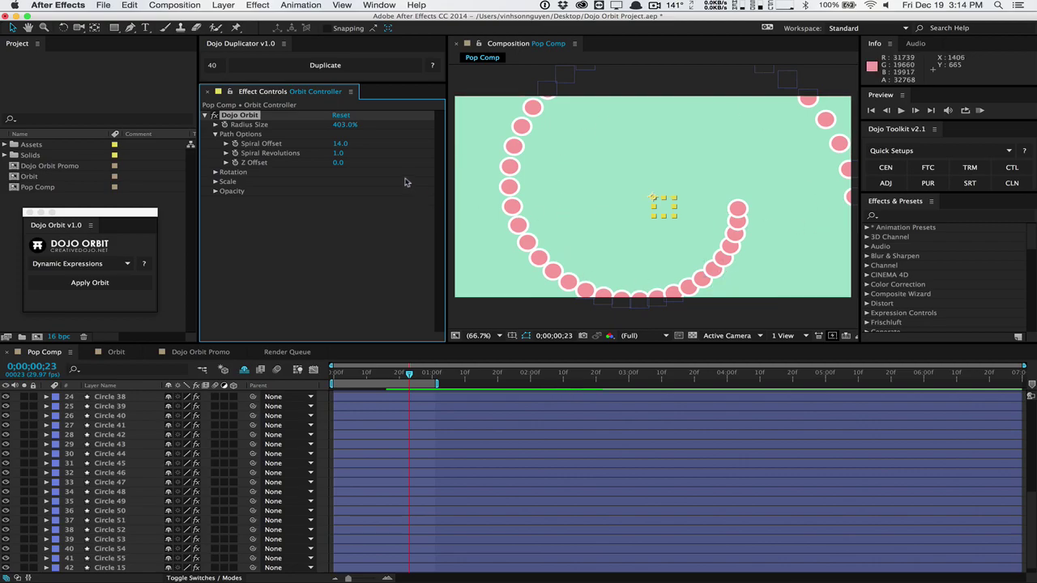
{"action": "left_click", "coordinate": [340, 157]}
{"action": "left_click", "coordinate": [572, 189]}
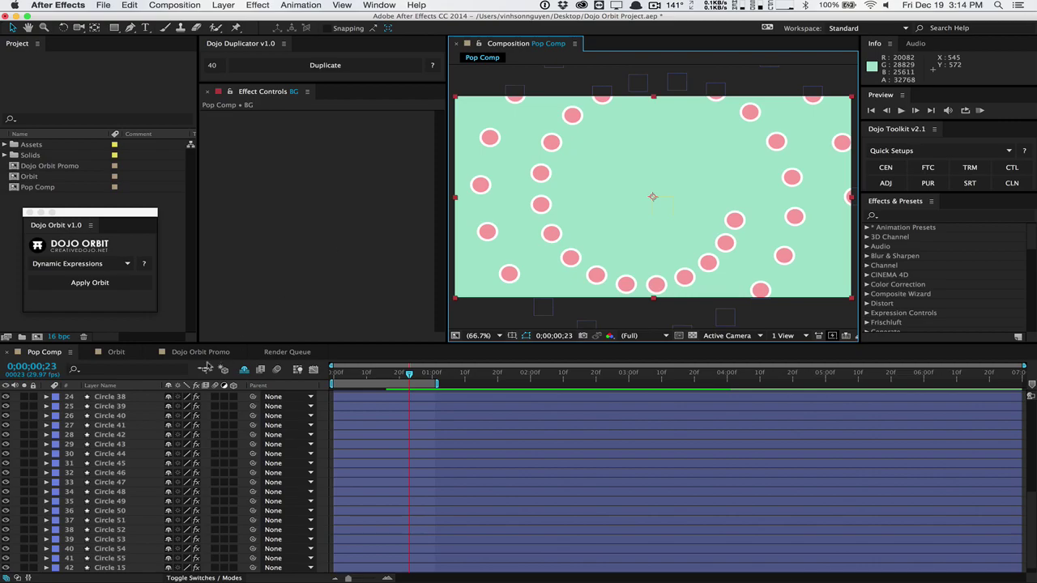
Reselect the Orbit Controller and set Spiral Offset to 15, with radius at 109%
{"action": "scroll", "coordinate": [116, 401], "scroll_direction": "up", "scroll_amount": 5}
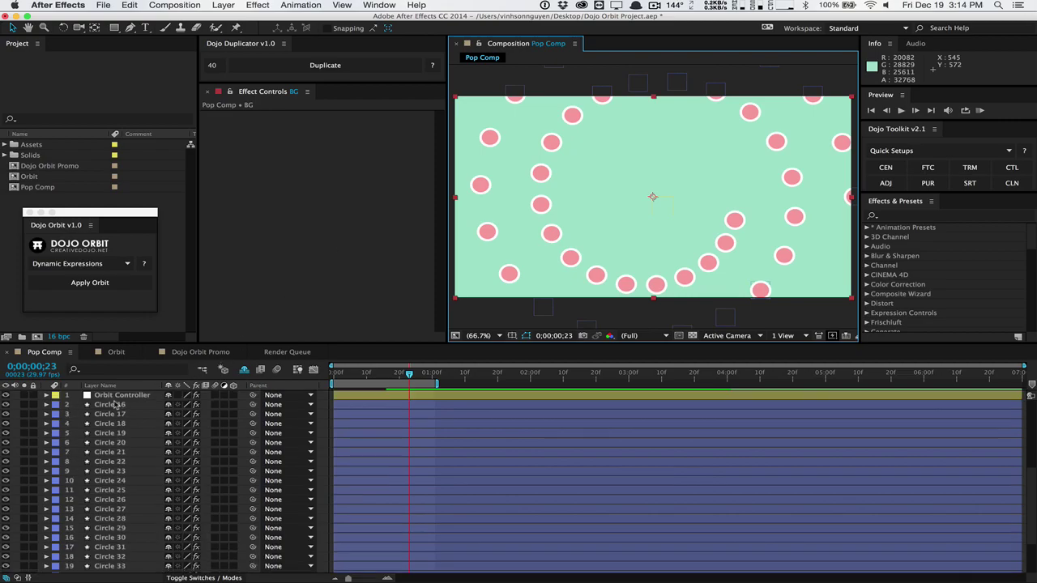
{"action": "scroll", "coordinate": [116, 403], "scroll_direction": "up", "scroll_amount": 3}
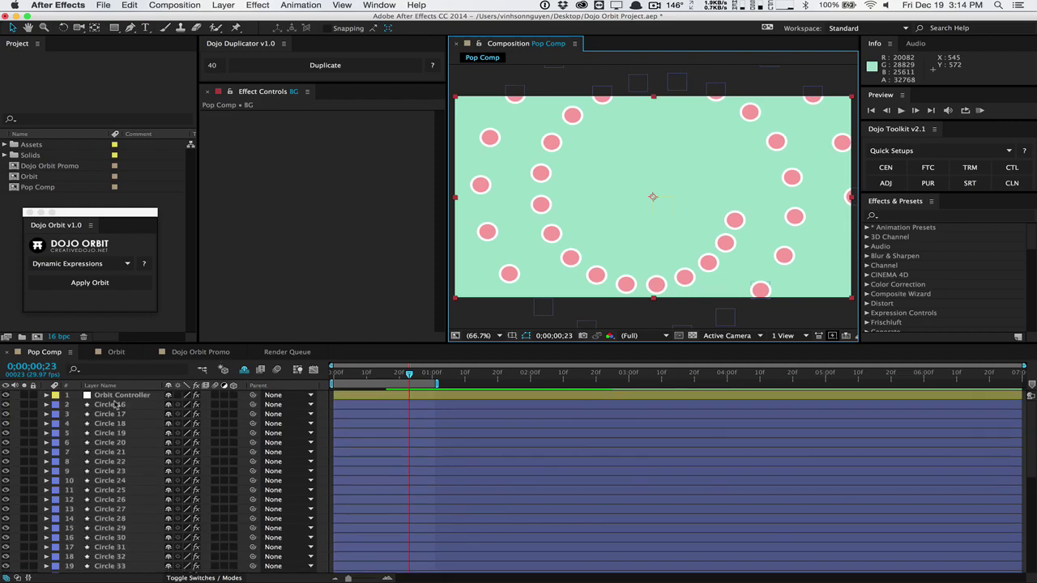
{"action": "left_click", "coordinate": [119, 396]}
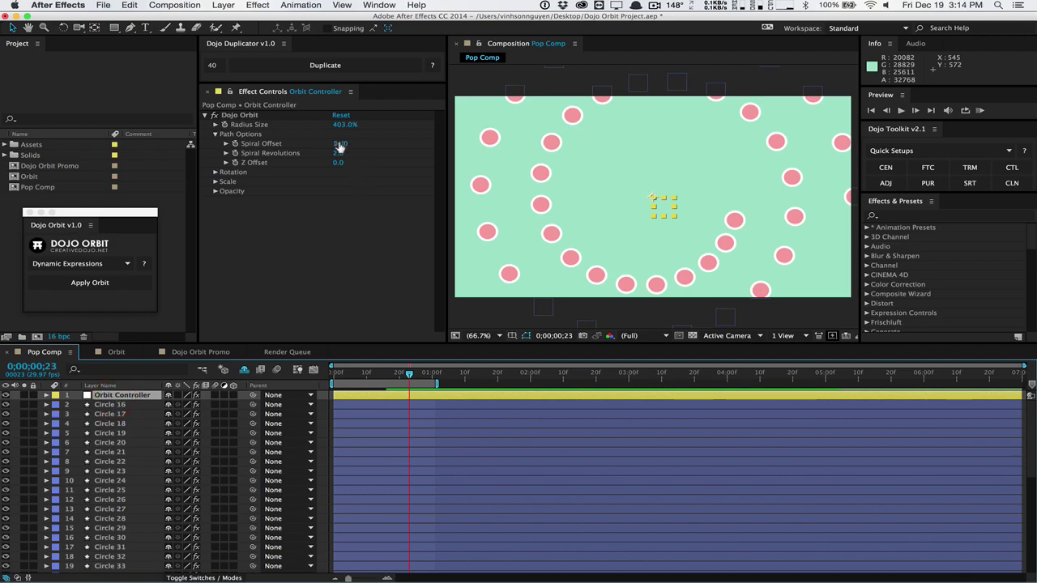
{"action": "left_click_drag", "start_coordinate": [340, 144], "coordinate": [188, 159]}
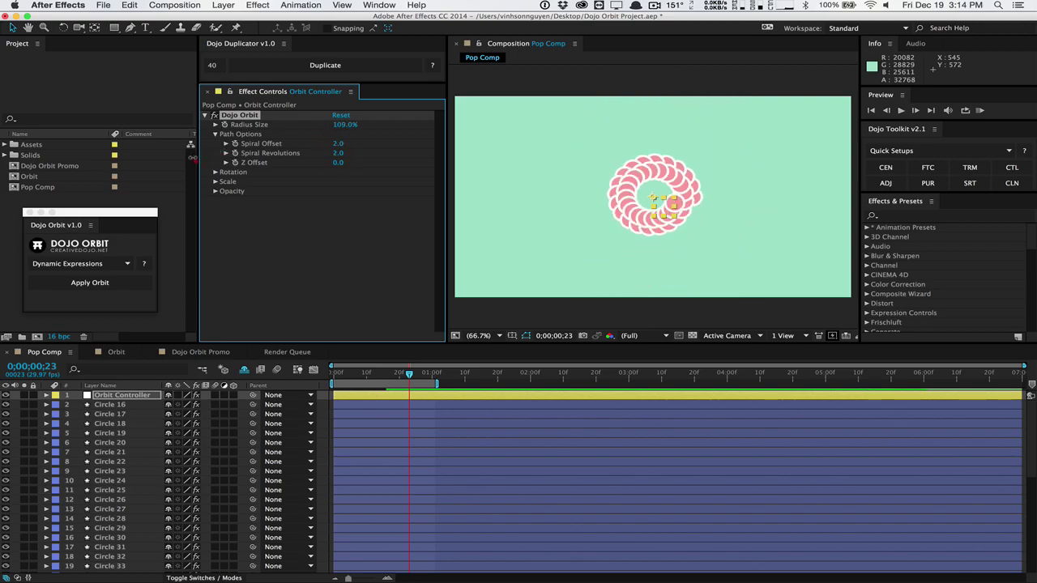
{"action": "left_click_drag", "start_coordinate": [338, 144], "coordinate": [343, 142]}
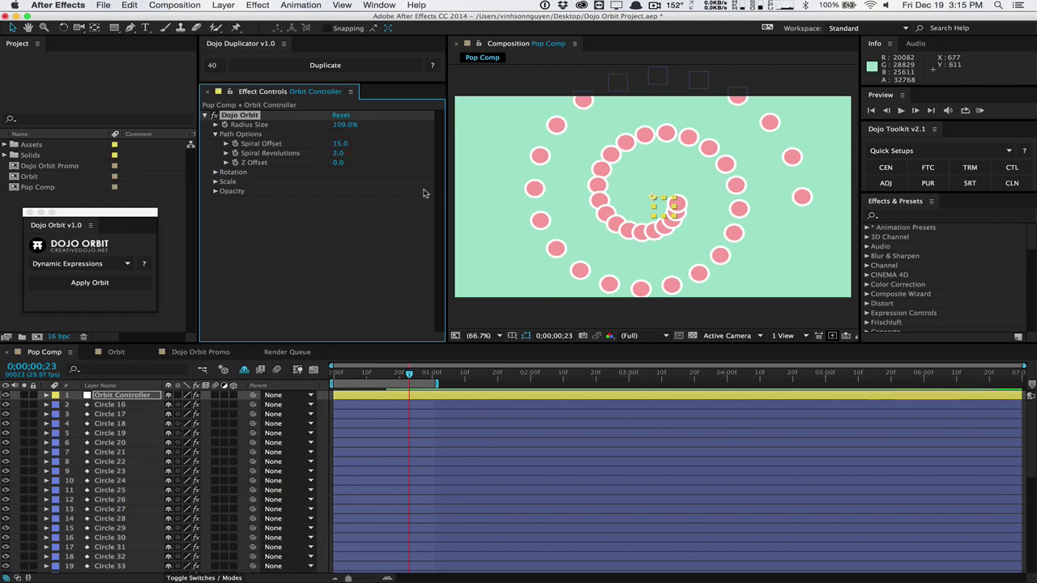
Select Circle 16 through Circle 15 and make them all 3D layers
{"action": "left_click", "coordinate": [149, 414]}
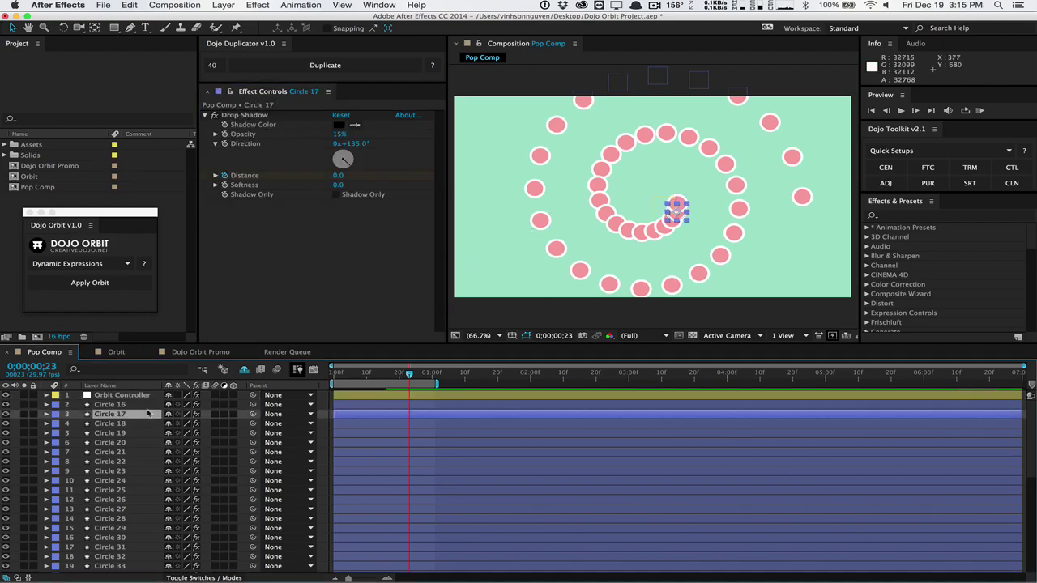
{"action": "left_click", "coordinate": [144, 404]}
{"action": "scroll", "coordinate": [97, 482], "scroll_direction": "down", "scroll_amount": 5}
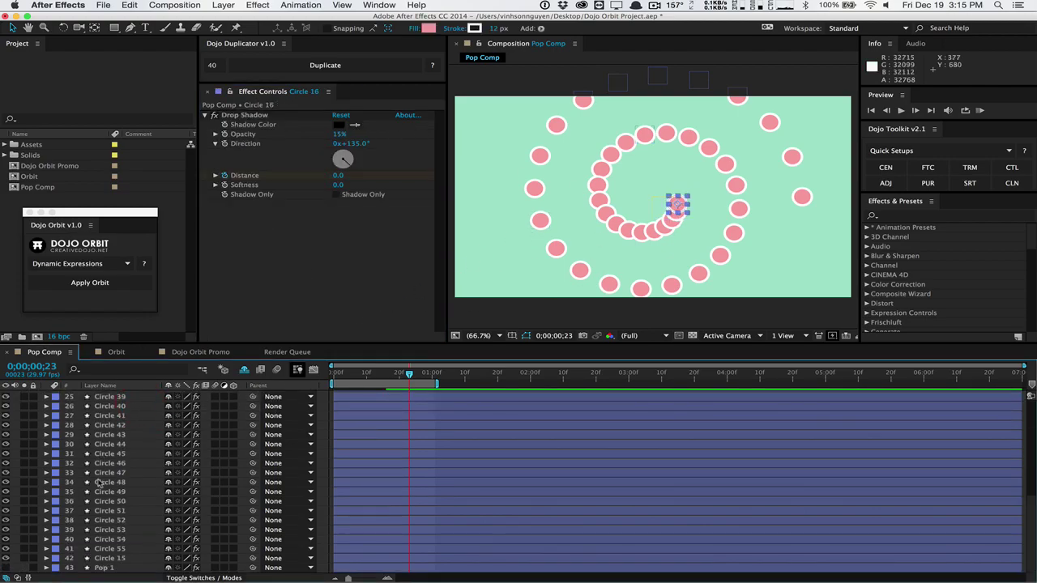
{"action": "left_click", "coordinate": [134, 560], "text": "shift"}
{"action": "left_click", "coordinate": [233, 559]}
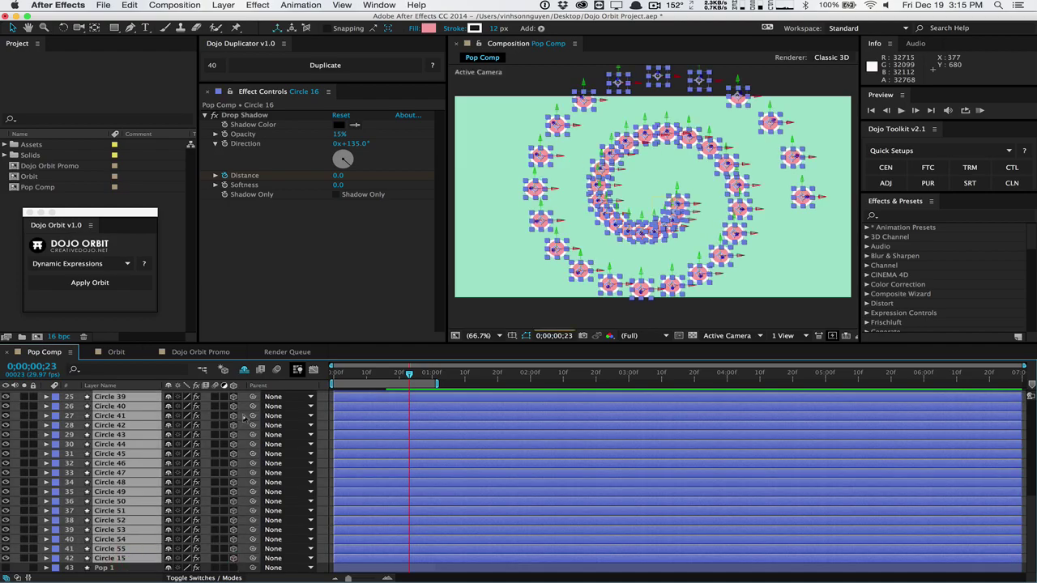
{"action": "left_click", "coordinate": [337, 247]}
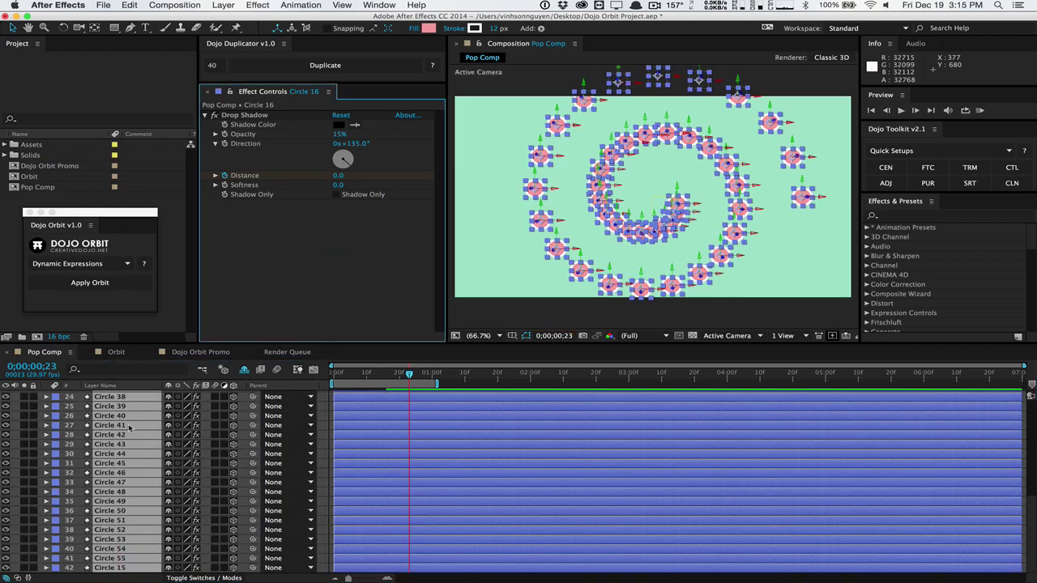
Set the Orbit Controller's Z Offset to -36 for depth
{"action": "scroll", "coordinate": [131, 428], "scroll_direction": "up", "scroll_amount": 5}
{"action": "left_click", "coordinate": [130, 397]}
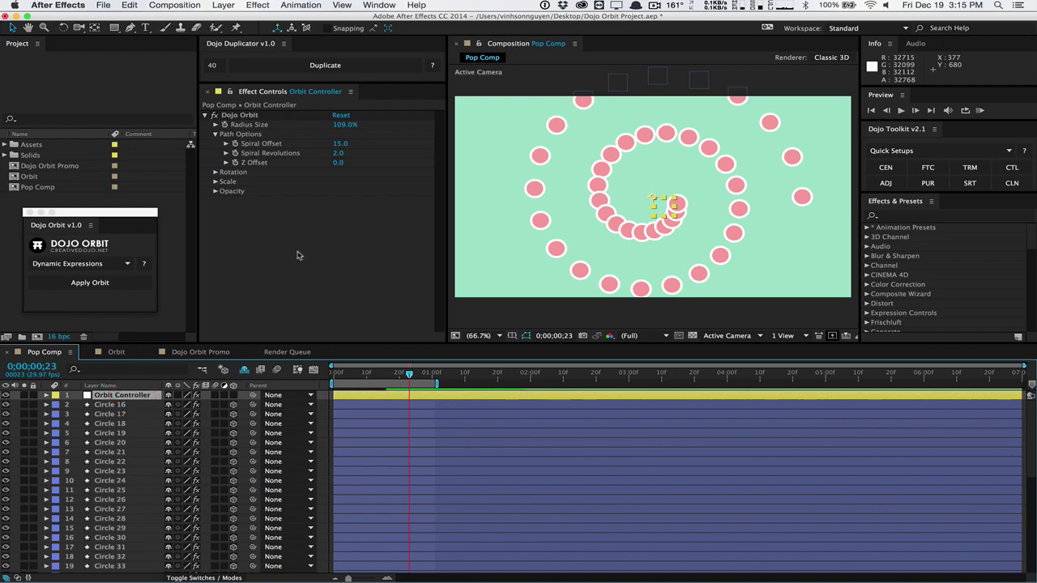
{"action": "mouse_move", "coordinate": [338, 162]}
{"action": "left_mouse_down"}
{"action": "mouse_move", "coordinate": [379, 157]}
{"action": "mouse_move", "coordinate": [288, 172]}
{"action": "mouse_move", "coordinate": [348, 162]}
{"action": "mouse_move", "coordinate": [321, 170]}
{"action": "left_mouse_up"}
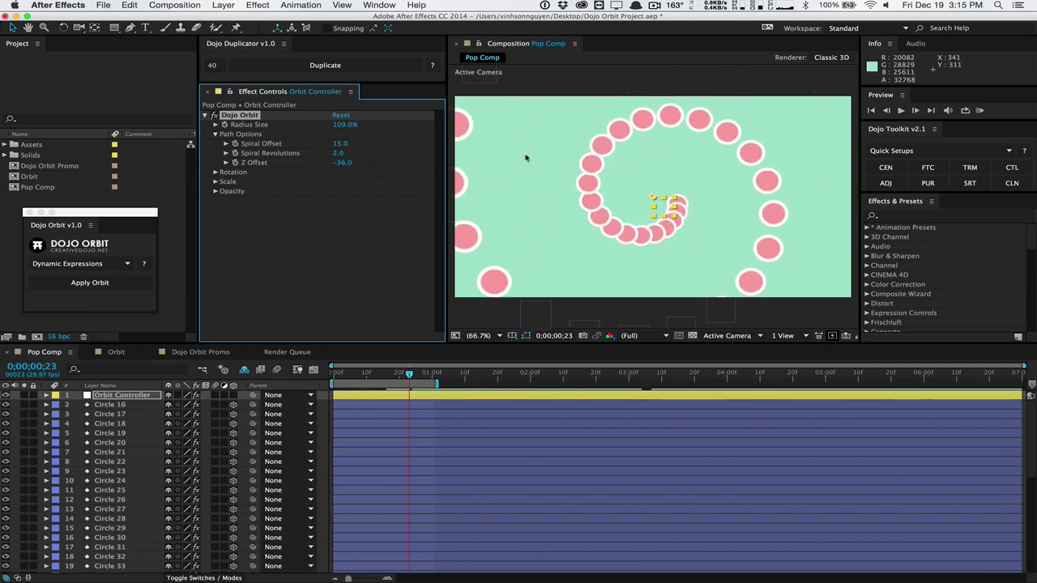
Turn on Orient Rotation so circles follow the path, and expand the Scale options
{"action": "left_click", "coordinate": [216, 173]}
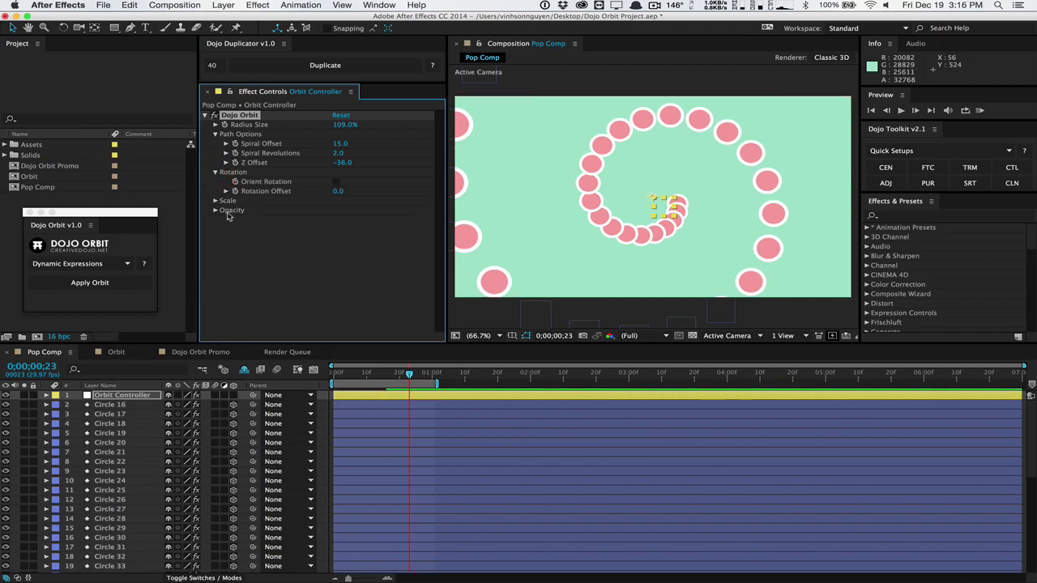
{"action": "left_click", "coordinate": [336, 181]}
{"action": "left_click", "coordinate": [216, 204]}
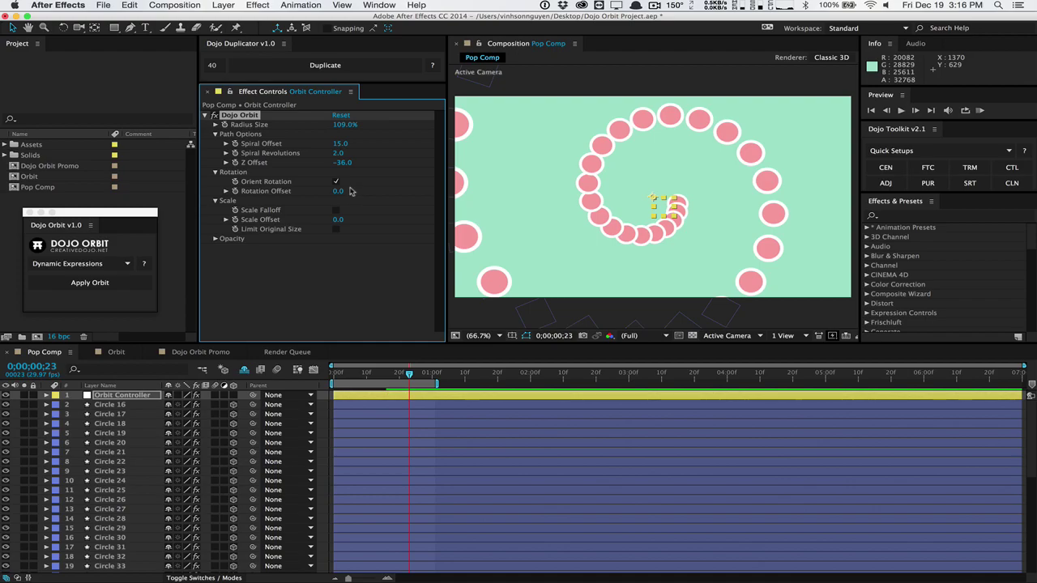
Reset Z Offset to 0 and shrink the spiral's Radius Size
{"action": "left_click", "coordinate": [342, 163]}
{"action": "type", "text": "0"}
{"action": "key", "text": "Return"}
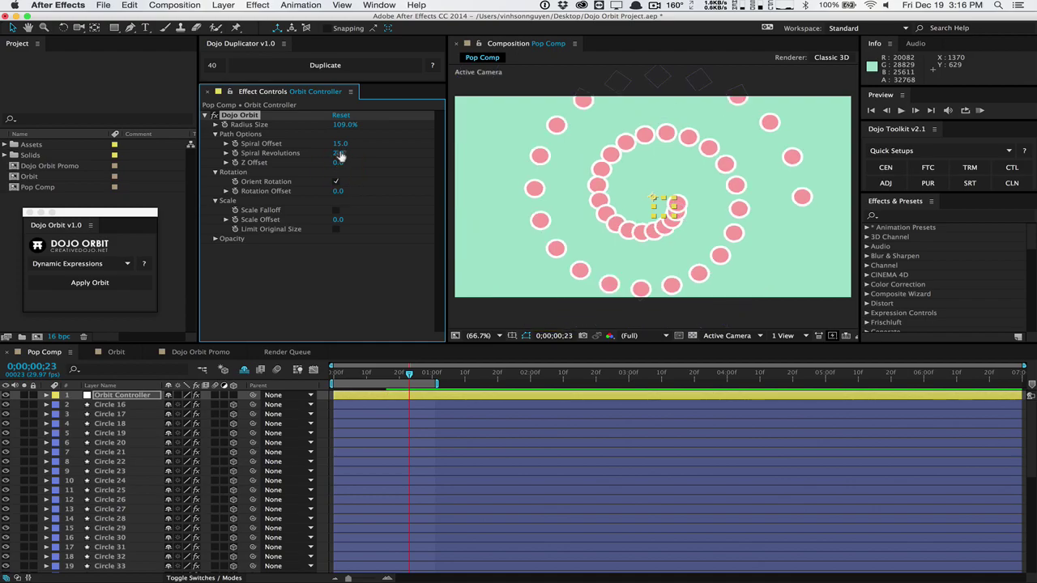
{"action": "left_click_drag", "start_coordinate": [335, 124], "coordinate": [274, 134]}
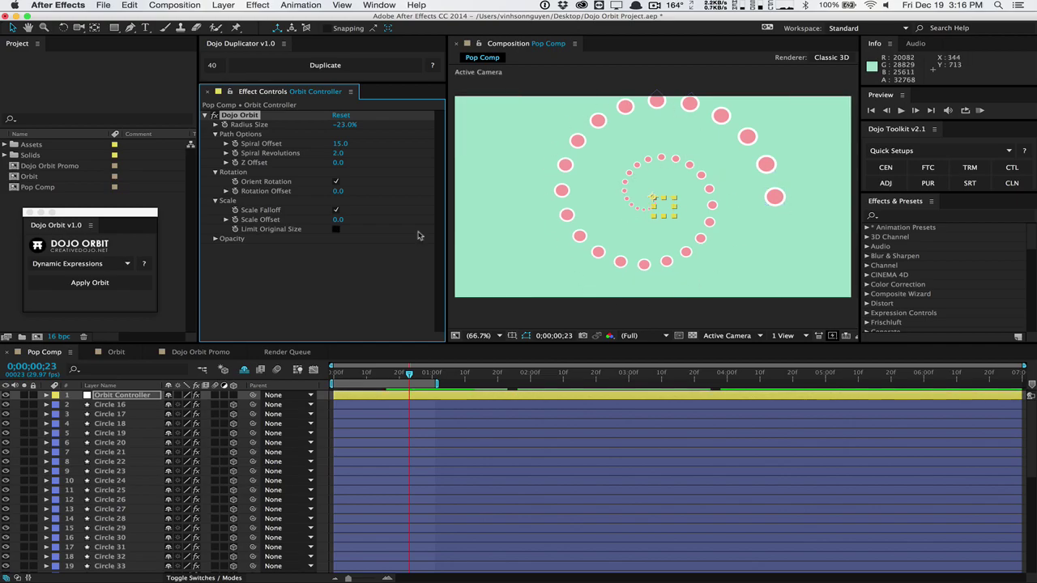
Set the Orbit Controller's Scale Offset to 76.0
{"action": "left_click_drag", "start_coordinate": [338, 220], "coordinate": [359, 217]}
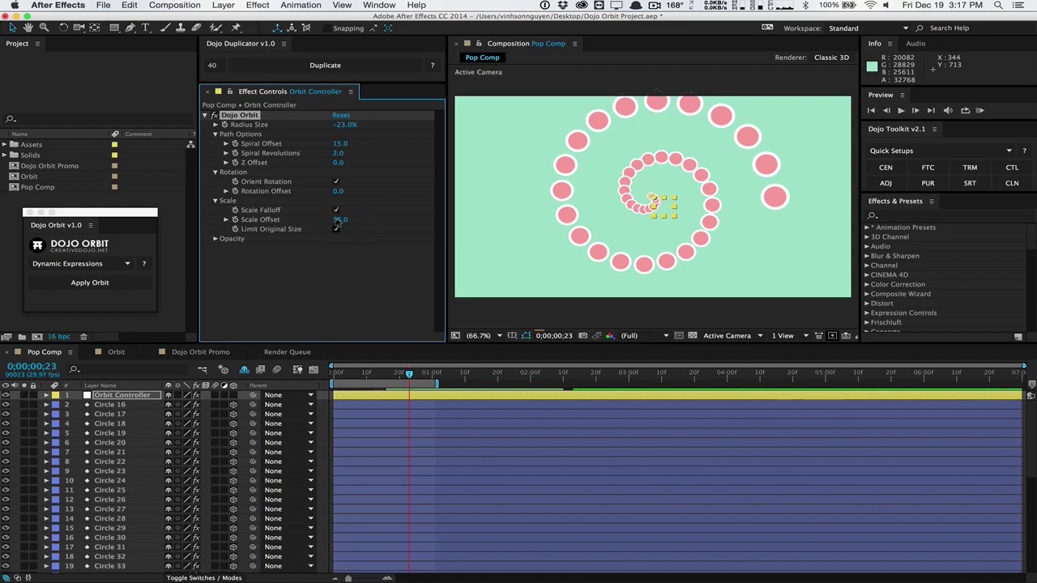
{"action": "left_click_drag", "start_coordinate": [338, 225], "coordinate": [380, 209]}
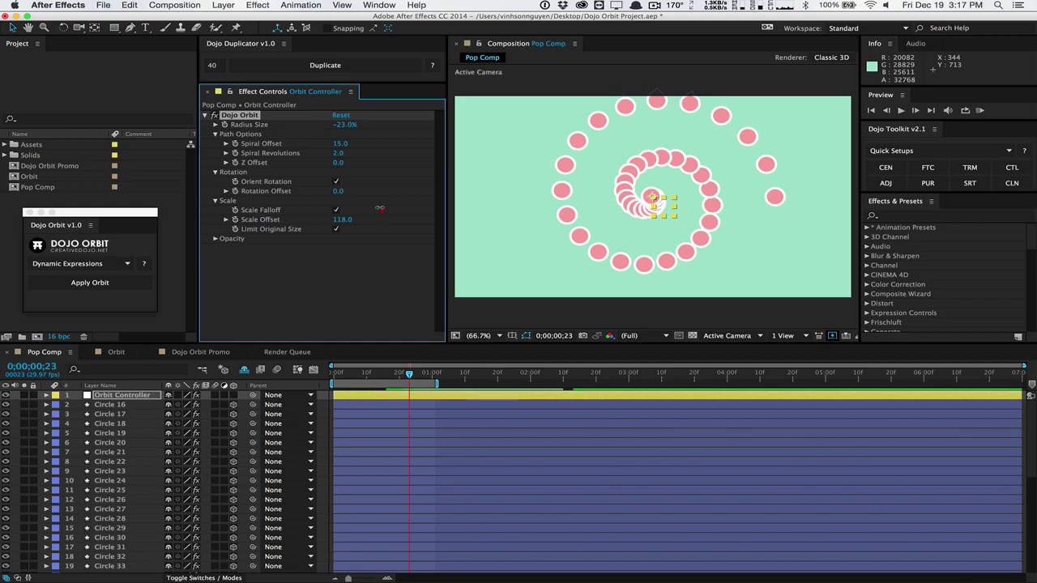
{"action": "left_click_drag", "start_coordinate": [370, 209], "coordinate": [348, 201]}
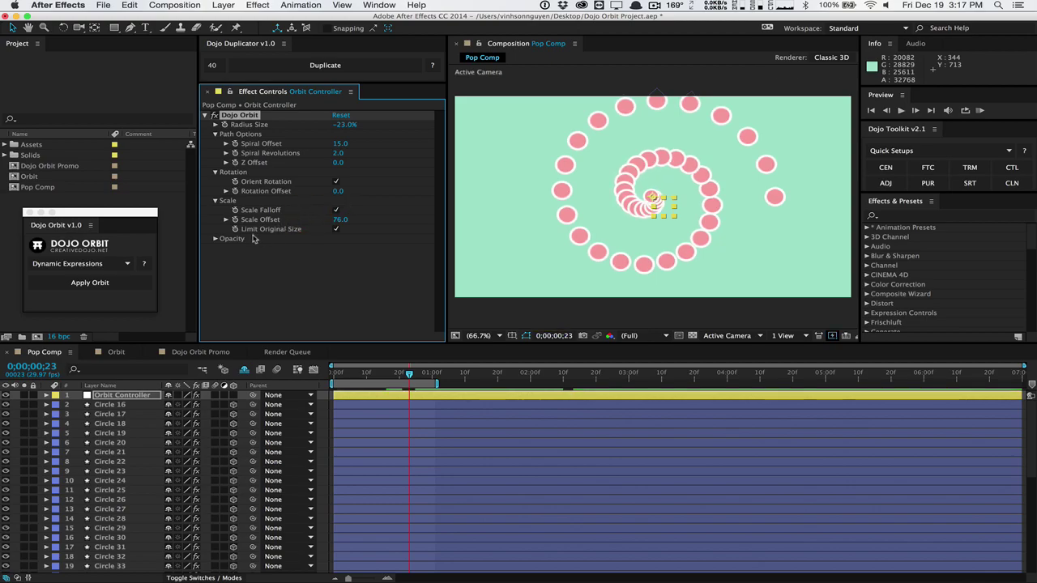
Enable Opacity Falloff with Opacity Offset 78 and set Radius Size to -55%
{"action": "left_click", "coordinate": [216, 240]}
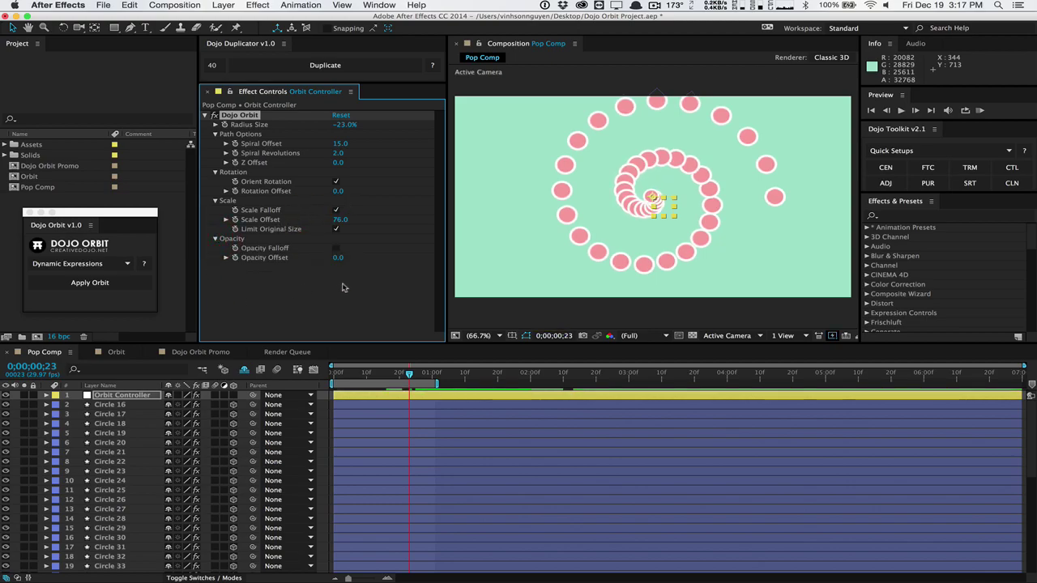
{"action": "left_click", "coordinate": [336, 248]}
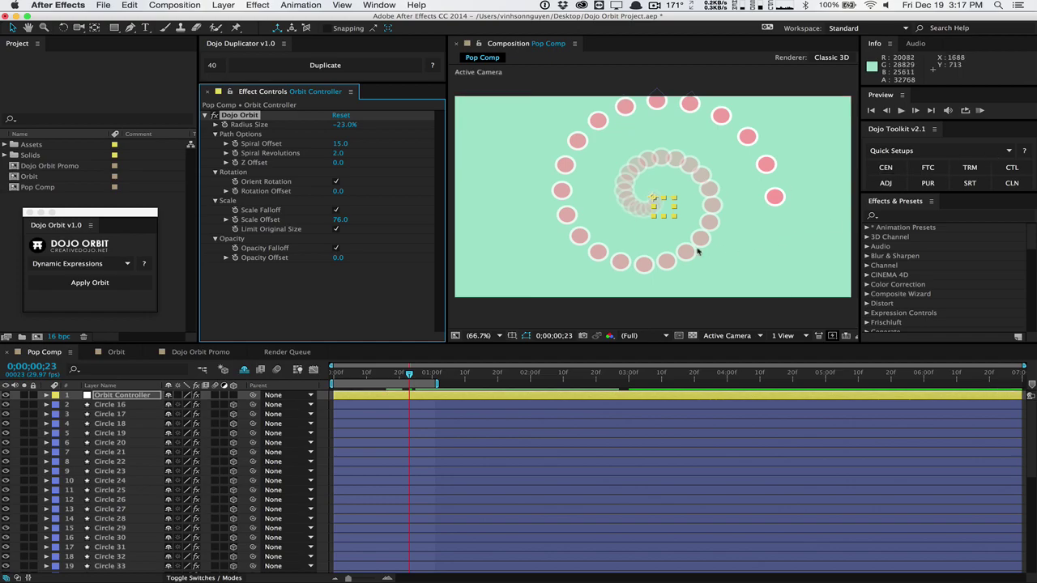
{"action": "left_click", "coordinate": [336, 258]}
{"action": "left_click_drag", "start_coordinate": [337, 257], "coordinate": [357, 232]}
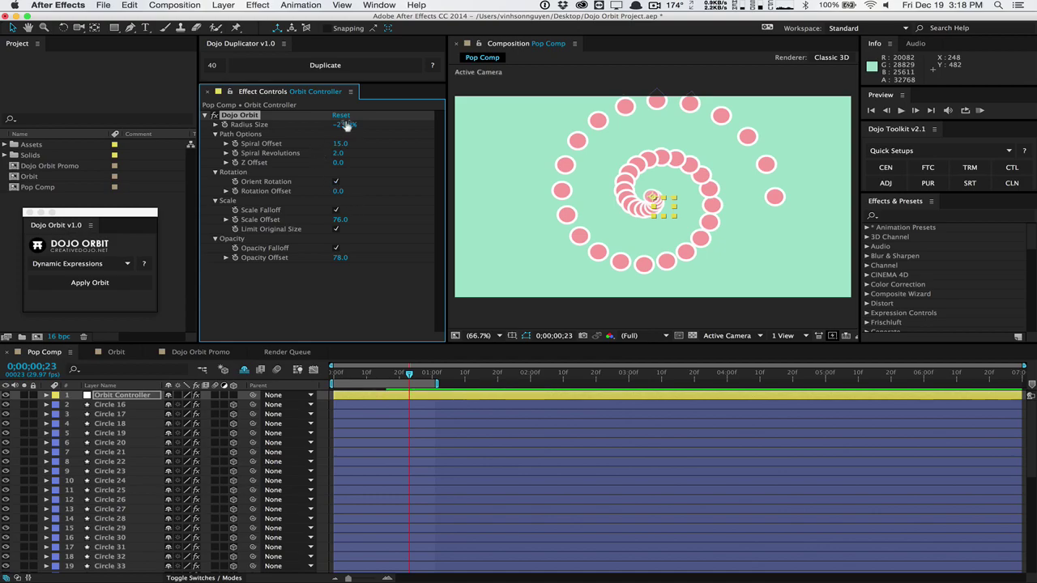
{"action": "left_click_drag", "start_coordinate": [338, 123], "coordinate": [349, 123]}
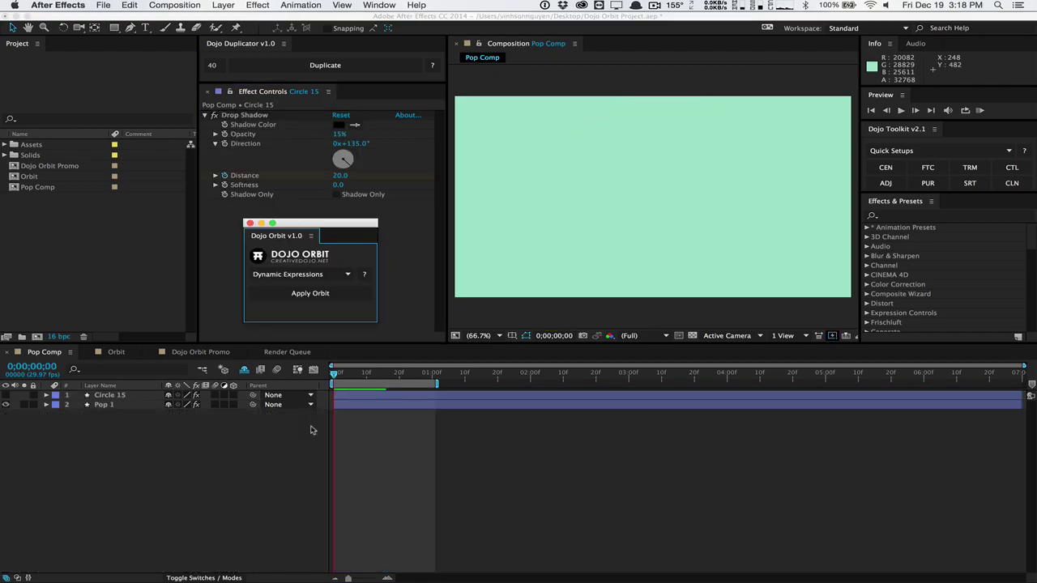
Choose Circular Placement from the Dojo Orbit mode list
{"action": "left_click", "coordinate": [306, 275]}
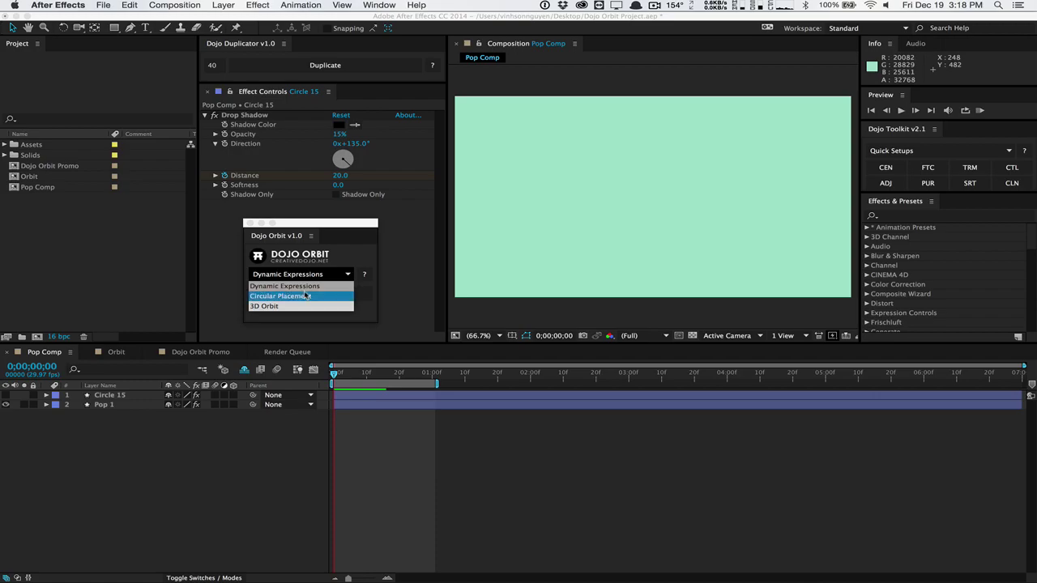
{"action": "left_click", "coordinate": [306, 297]}
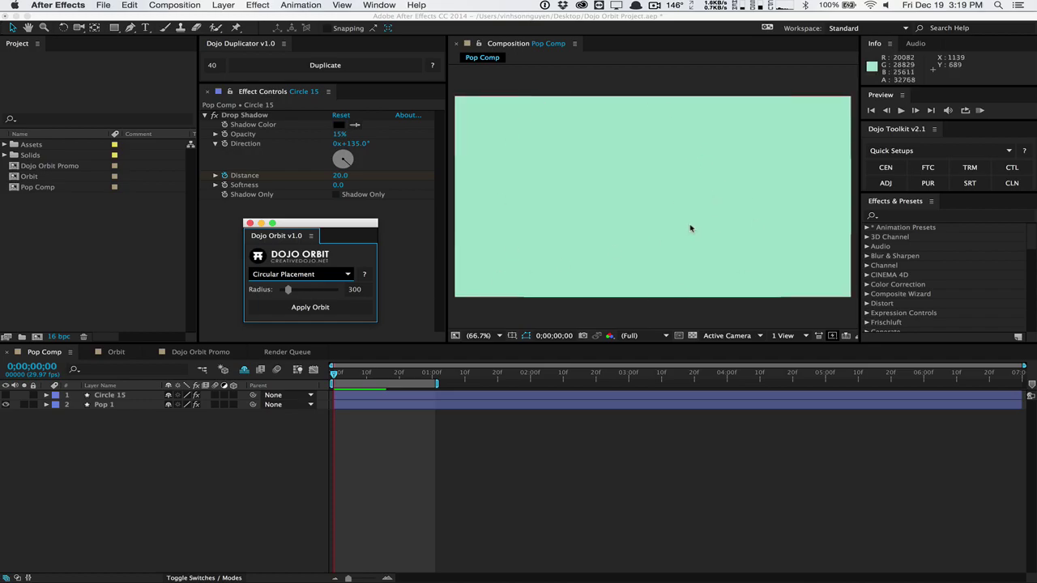
Go to frame 11 and duplicate Pop 1 into fifteen copies, giving Pop 1–Pop 16
{"action": "left_click_drag", "start_coordinate": [335, 373], "coordinate": [370, 373]}
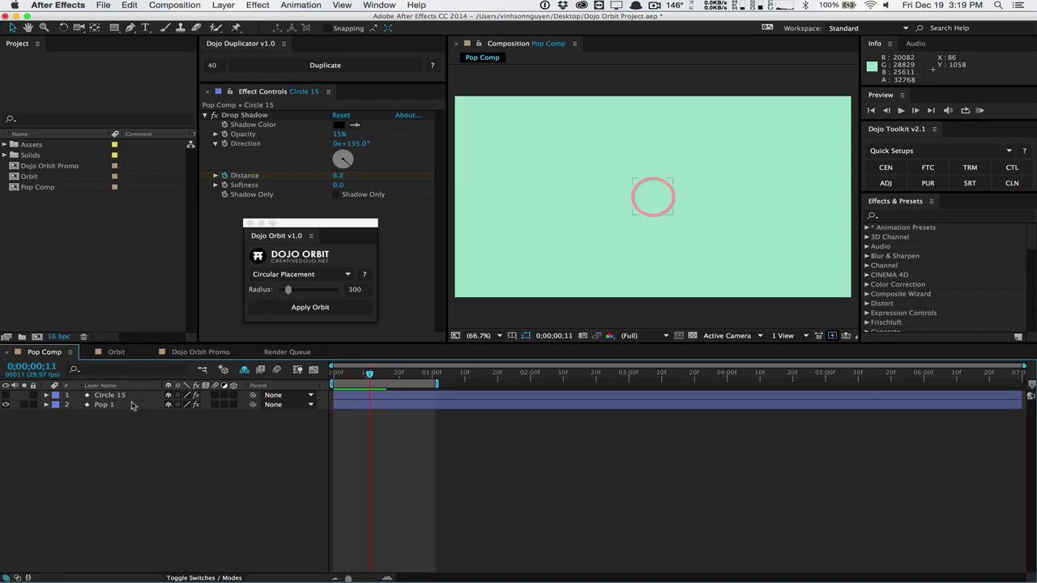
{"action": "left_click", "coordinate": [114, 405]}
{"action": "left_click", "coordinate": [211, 67]}
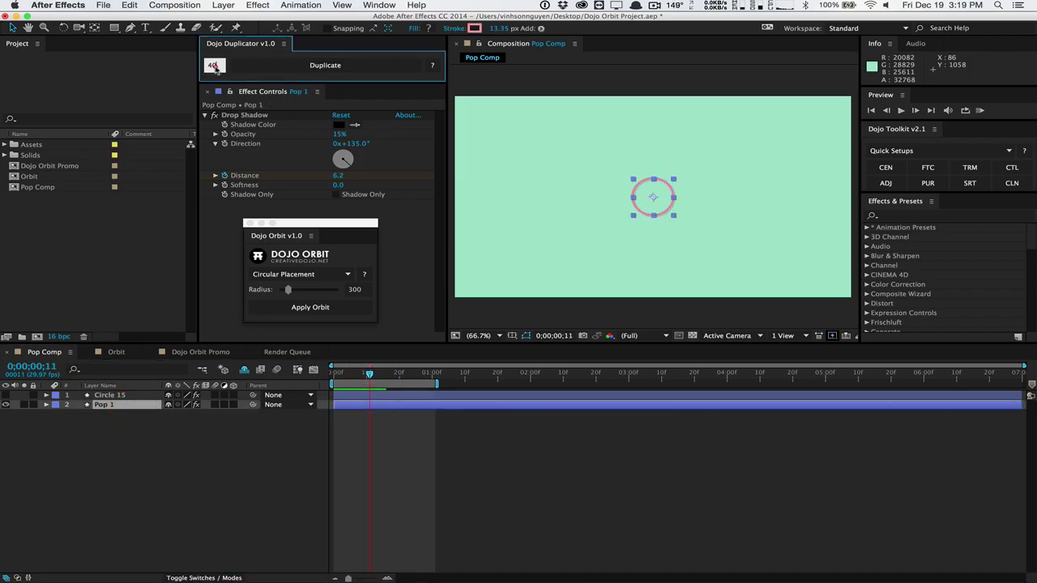
{"action": "left_click", "coordinate": [386, 60]}
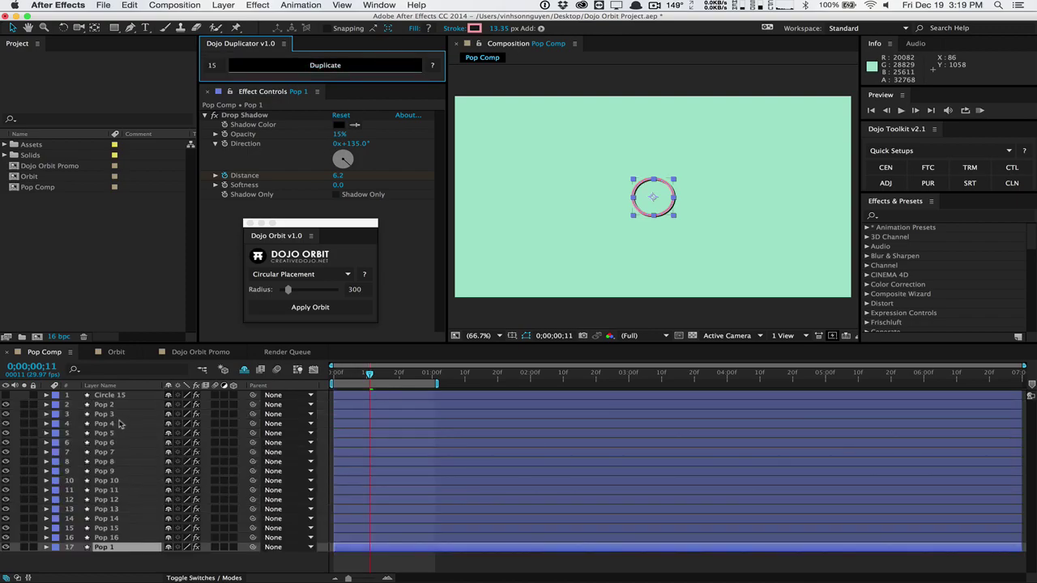
Select all Pop layers and place them in a ring with radius 350
{"action": "left_click", "coordinate": [109, 406], "text": "shift"}
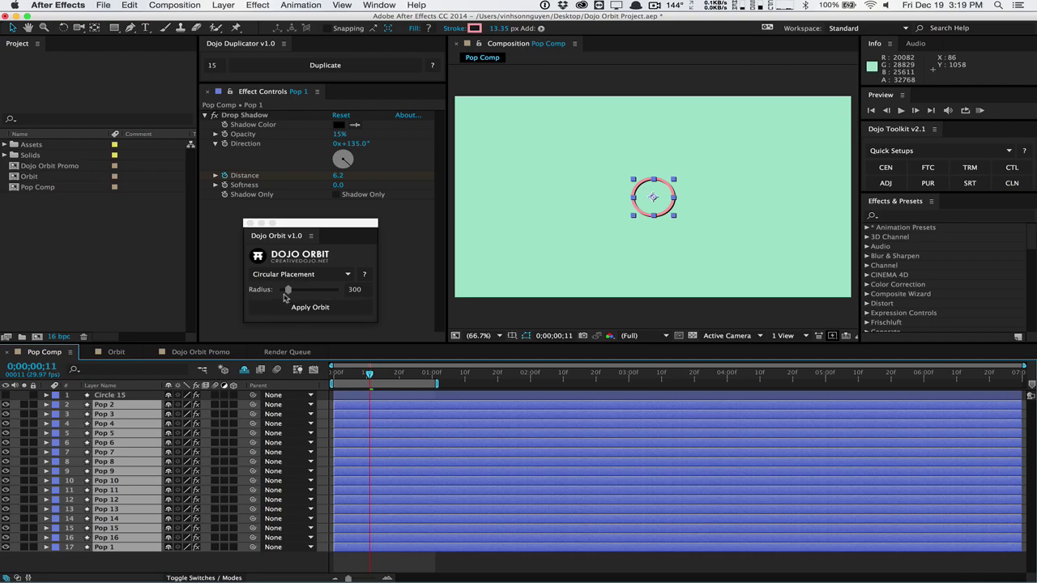
{"action": "left_click_drag", "start_coordinate": [289, 291], "coordinate": [290, 291]}
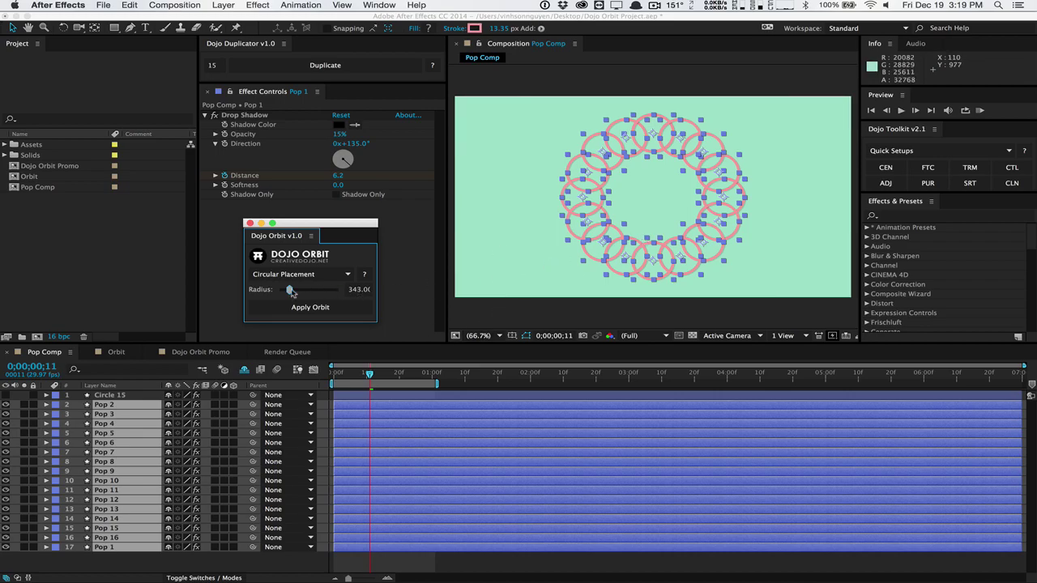
{"action": "left_click_drag", "start_coordinate": [291, 294], "coordinate": [291, 292]}
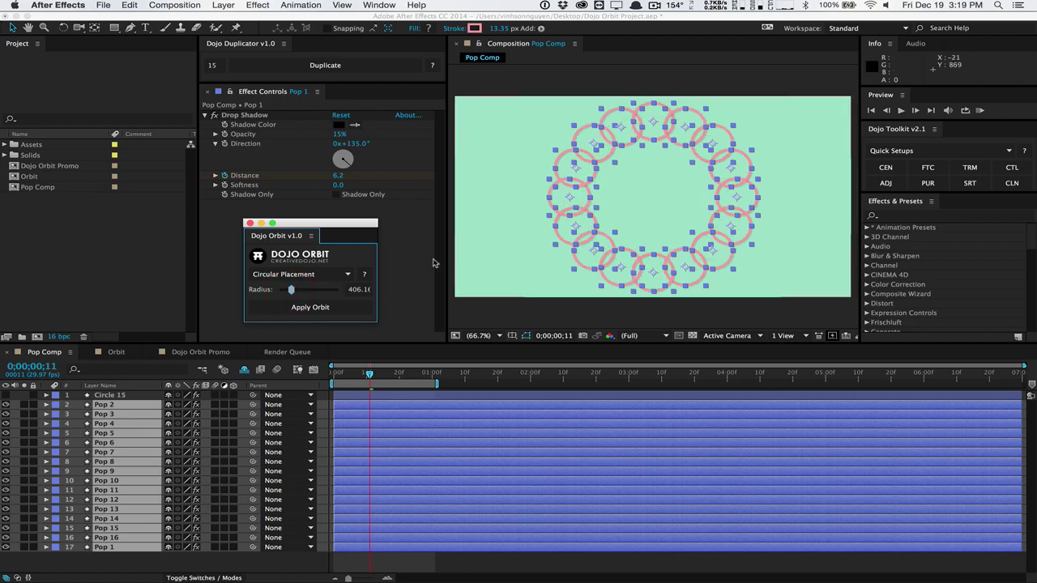
{"action": "left_click", "coordinate": [365, 293]}
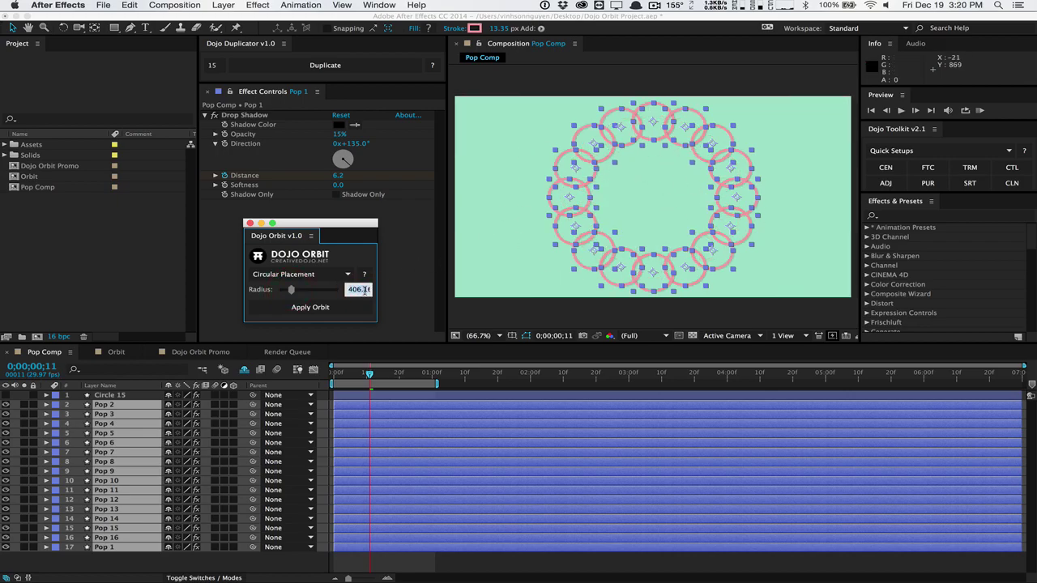
{"action": "type", "text": "350"}
{"action": "key", "text": "Return"}
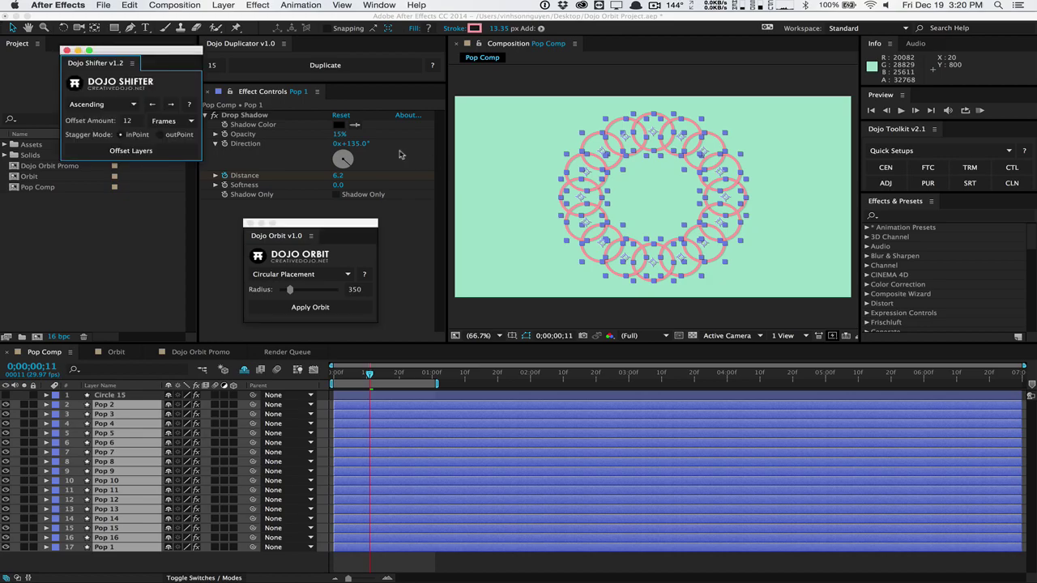
Offset the Pop layers one frame apart in descending order with Dojo Shifter
{"action": "left_click_drag", "start_coordinate": [190, 51], "coordinate": [374, 95]}
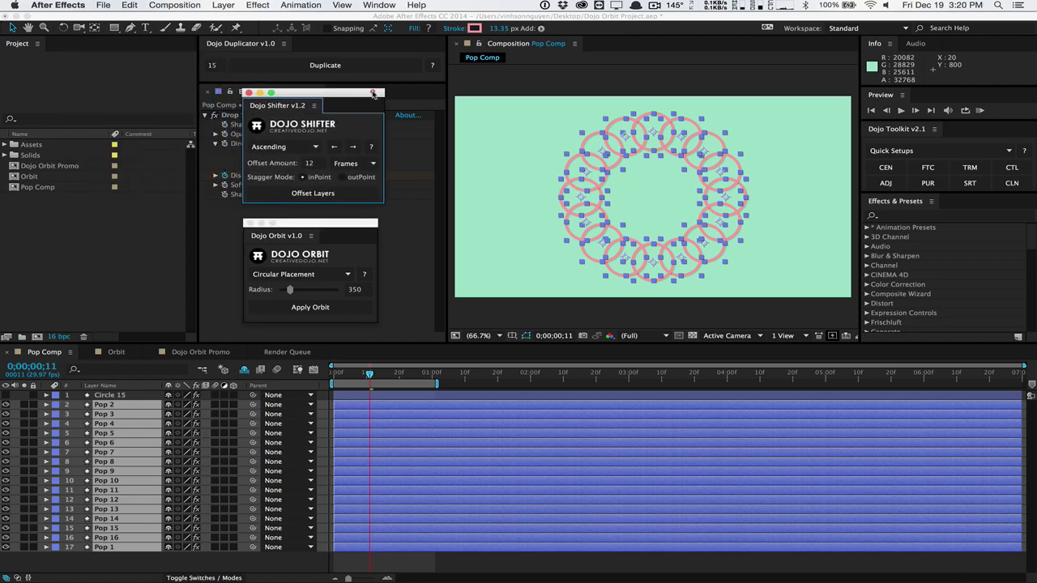
{"action": "left_click", "coordinate": [310, 163]}
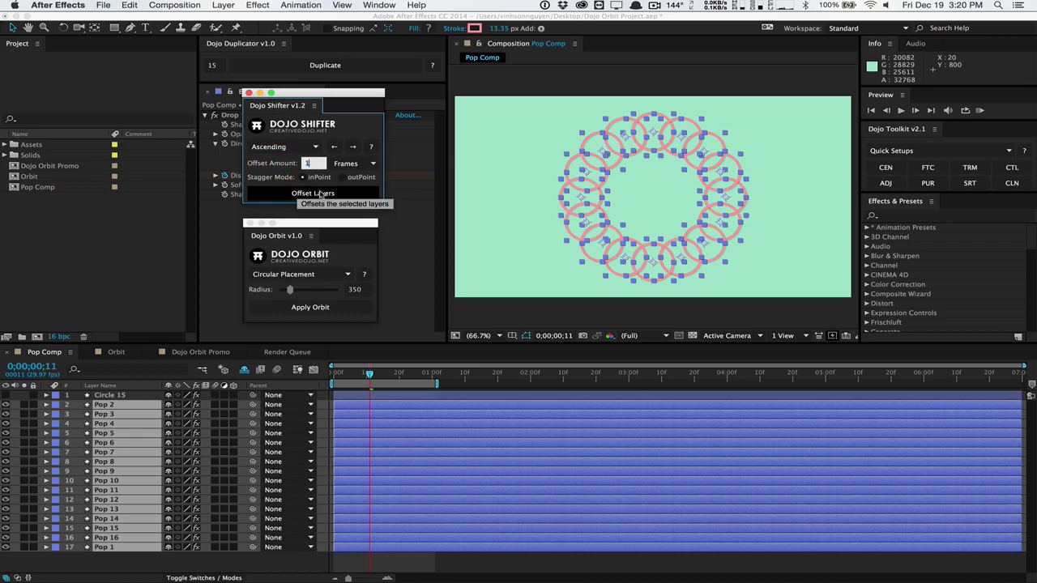
{"action": "left_click", "coordinate": [313, 148]}
{"action": "left_click", "coordinate": [268, 168]}
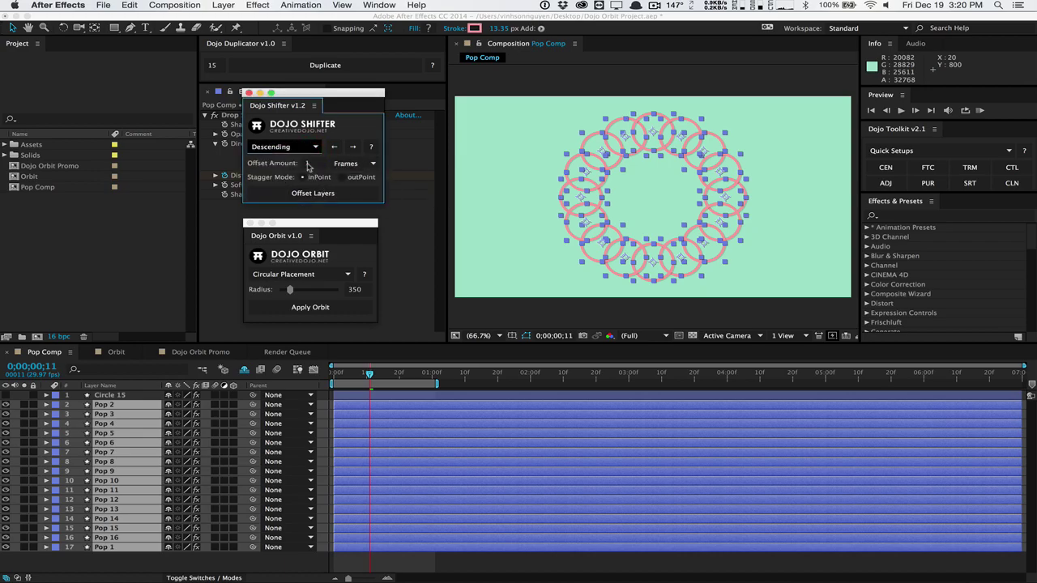
{"action": "left_click", "coordinate": [305, 196]}
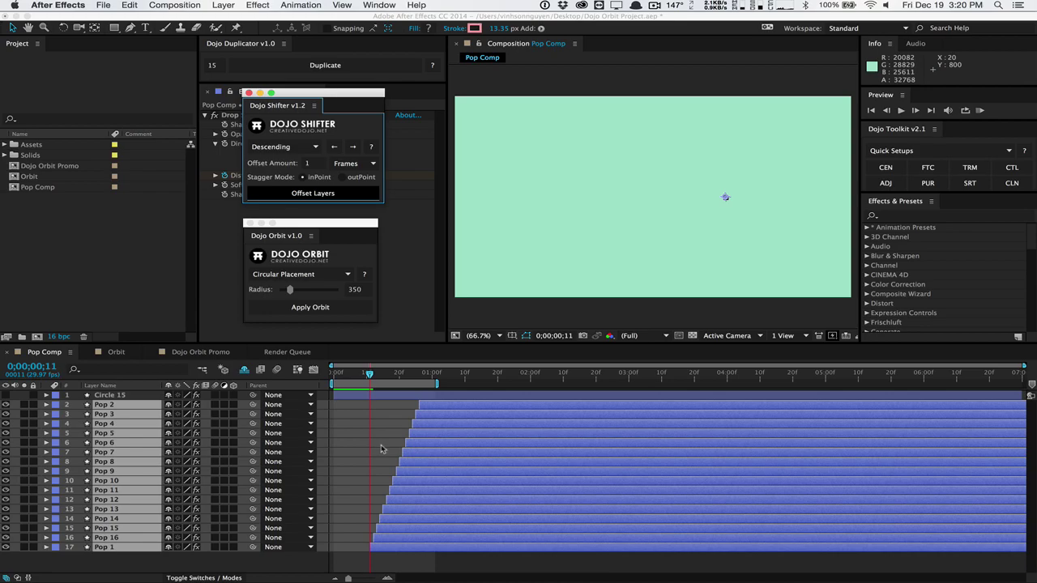
Undo the stagger, return to frame one, reapply it and RAM-preview the pop-in
{"action": "key", "text": "ctrl+z"}
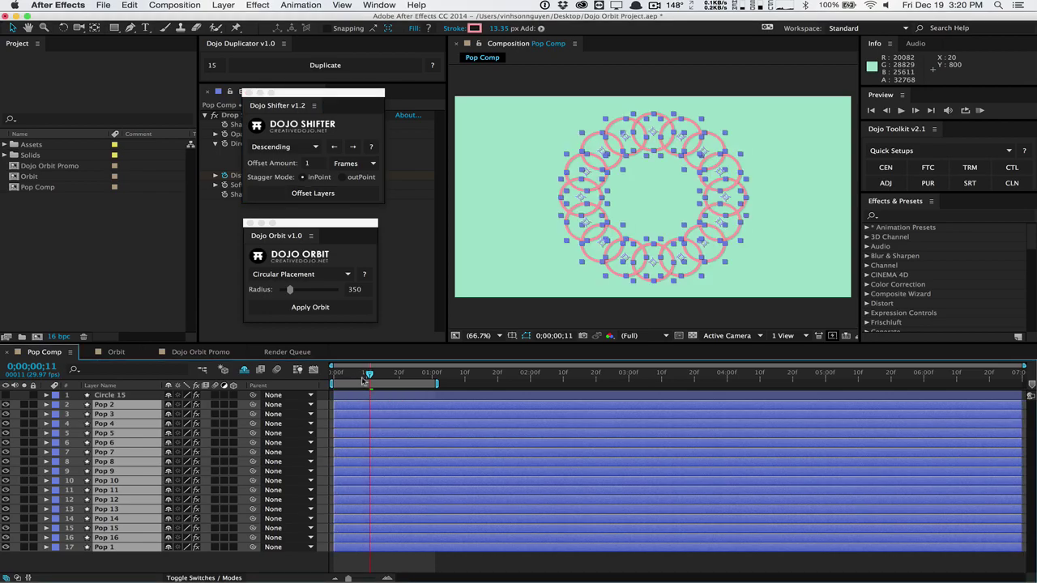
{"action": "key", "text": "Home"}
{"action": "left_click", "coordinate": [313, 193]}
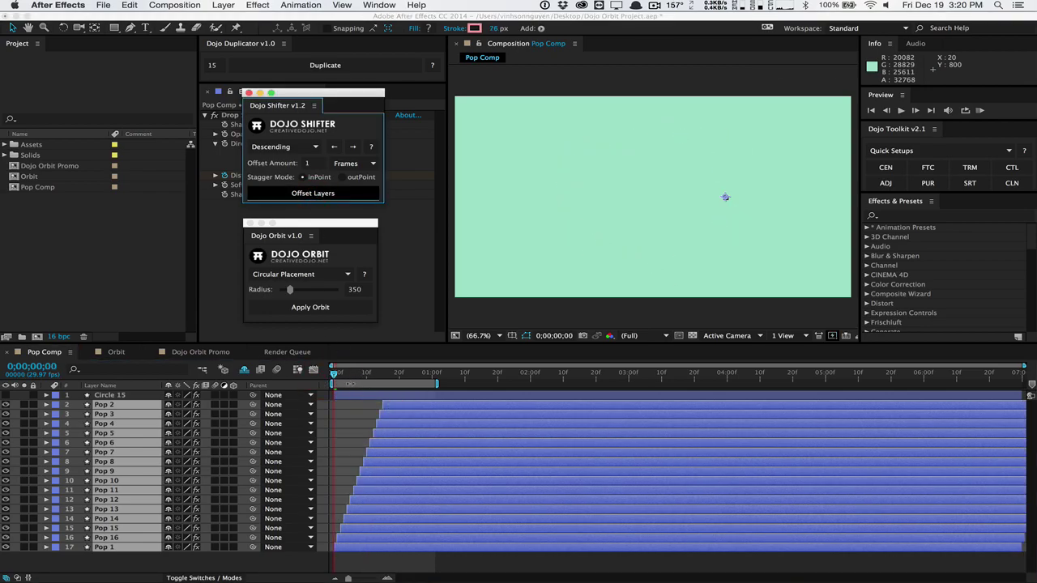
{"action": "left_click", "coordinate": [979, 110]}
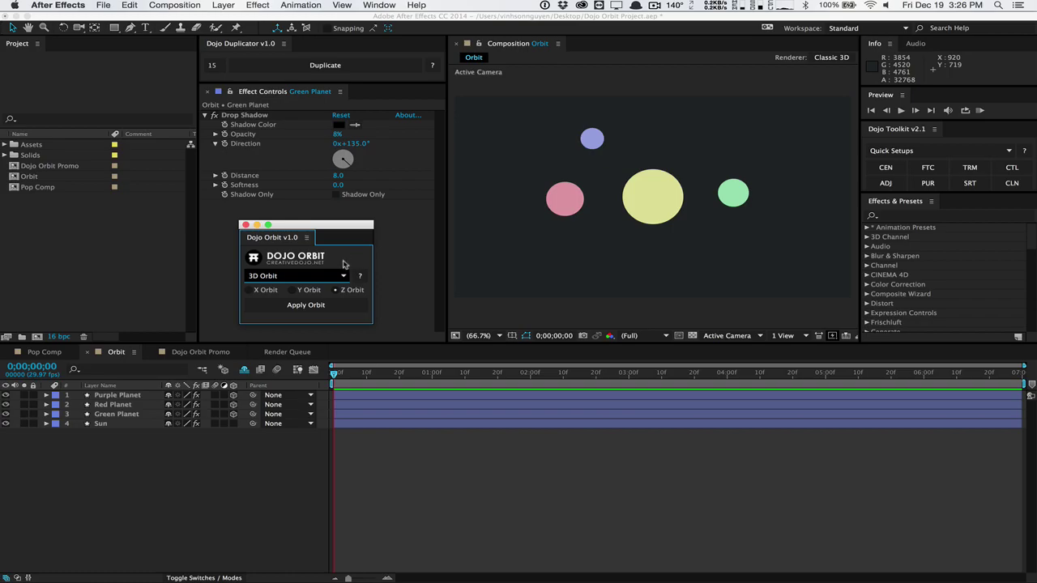
Apply Dojo Orbit to the Purple, Red and Green Planet layers, adding an Orbit Center layer
{"action": "left_click", "coordinate": [336, 275]}
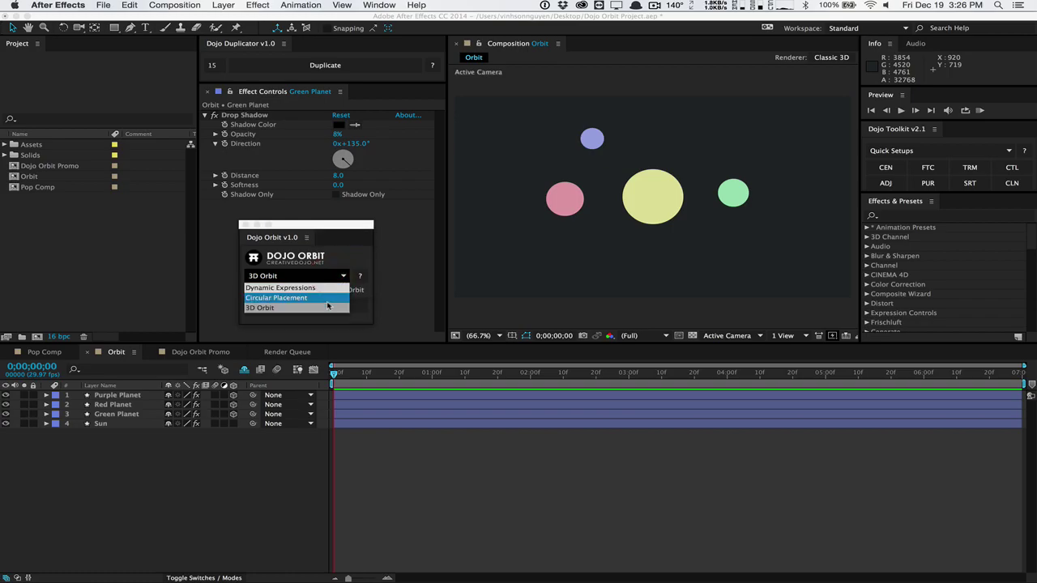
{"action": "left_click", "coordinate": [327, 308]}
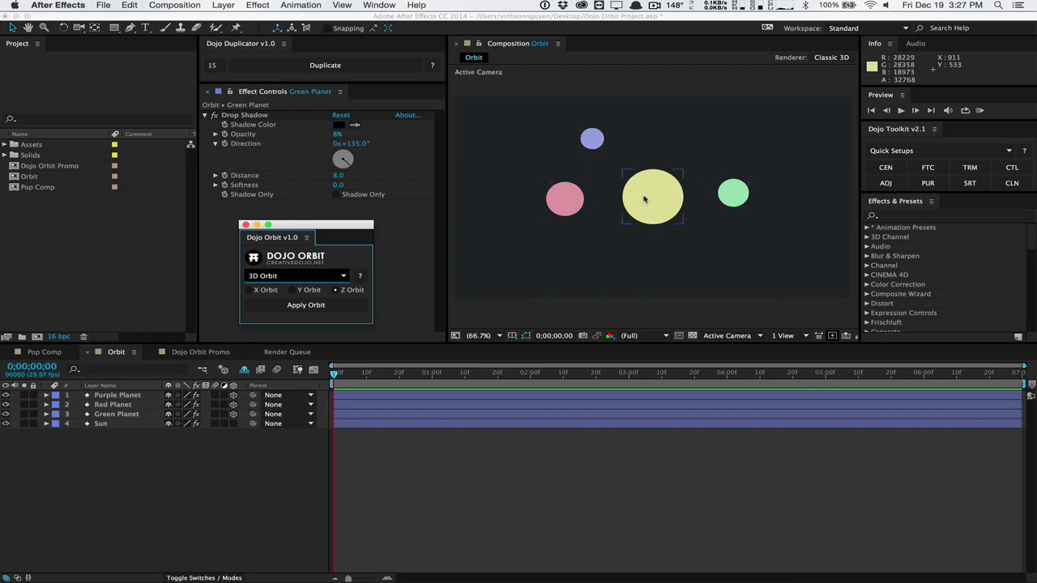
{"action": "left_click", "coordinate": [148, 414]}
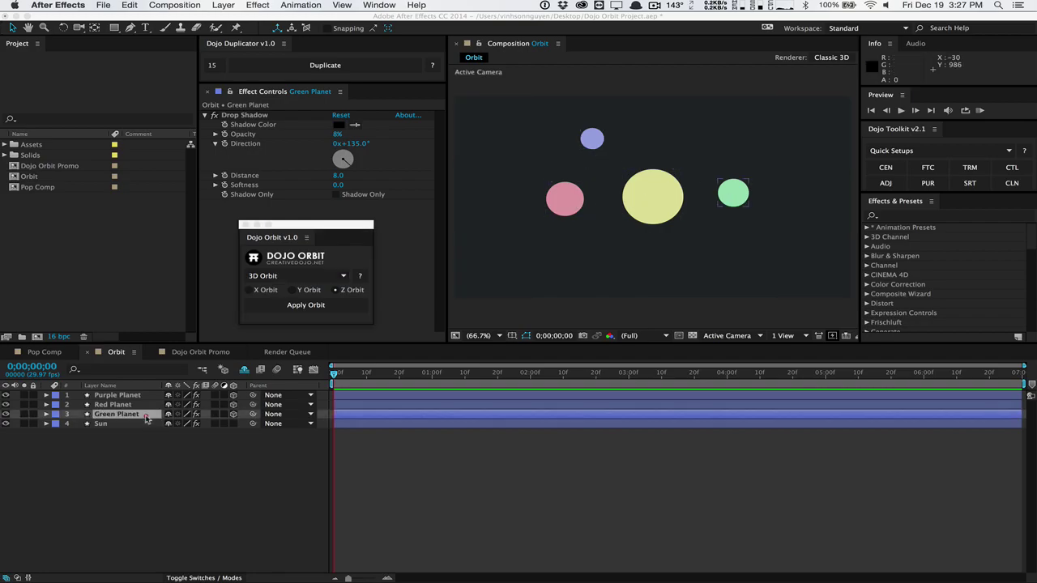
{"action": "left_click", "coordinate": [147, 397], "text": "shift"}
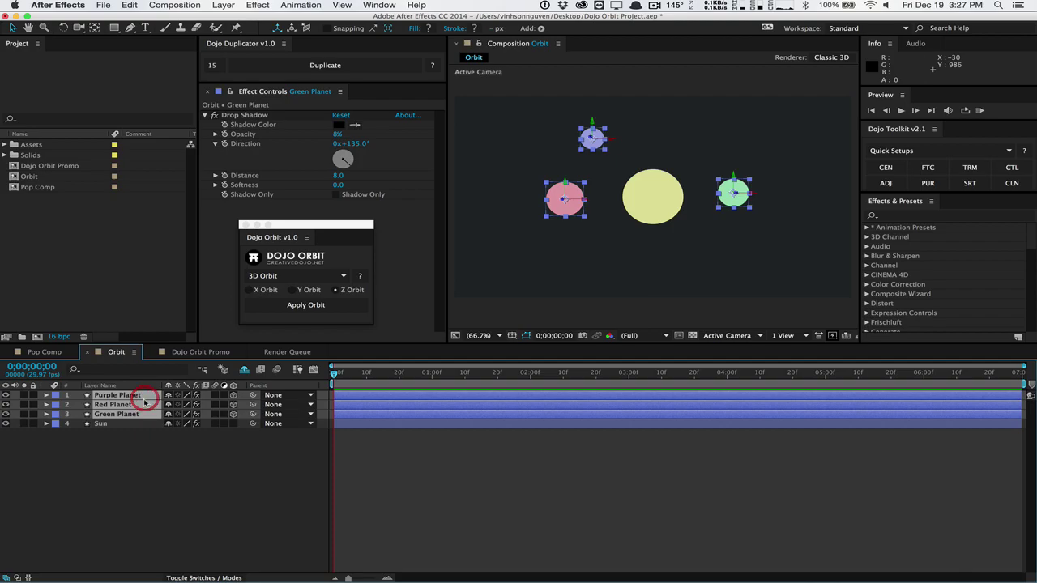
{"action": "left_click", "coordinate": [343, 305]}
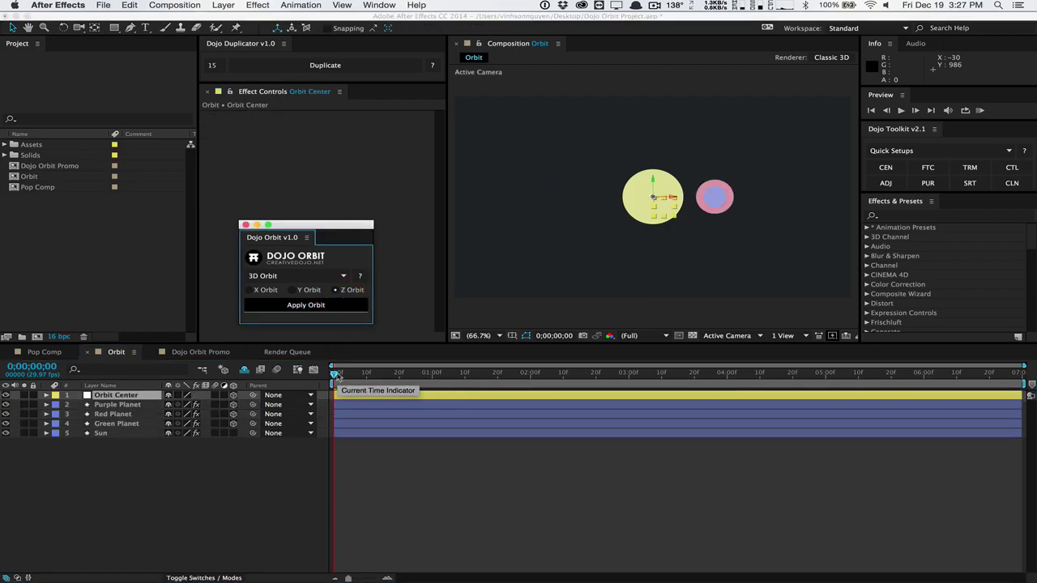
Give Purple Planet's orbit Radius 509.00, Rate 2.00 and Start Angle -89.00
{"action": "left_click_drag", "start_coordinate": [335, 373], "coordinate": [416, 368]}
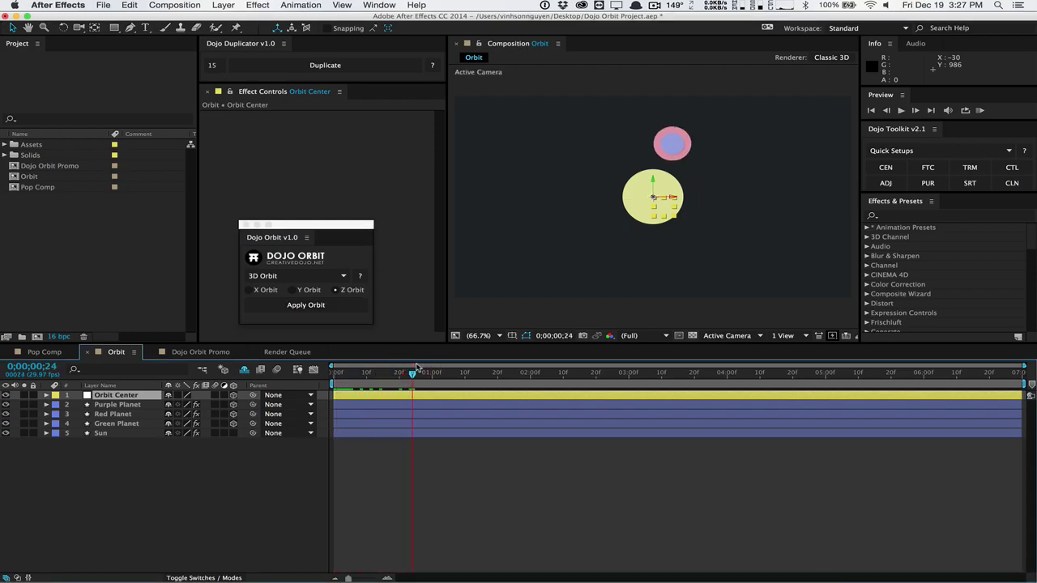
{"action": "left_click", "coordinate": [135, 404]}
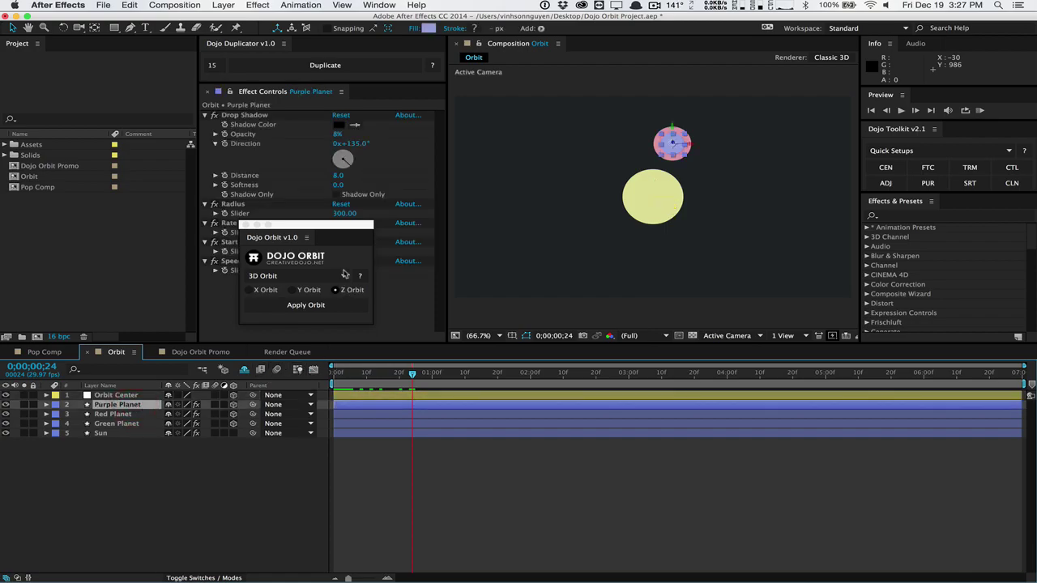
{"action": "left_click_drag", "start_coordinate": [336, 229], "coordinate": [332, 302]}
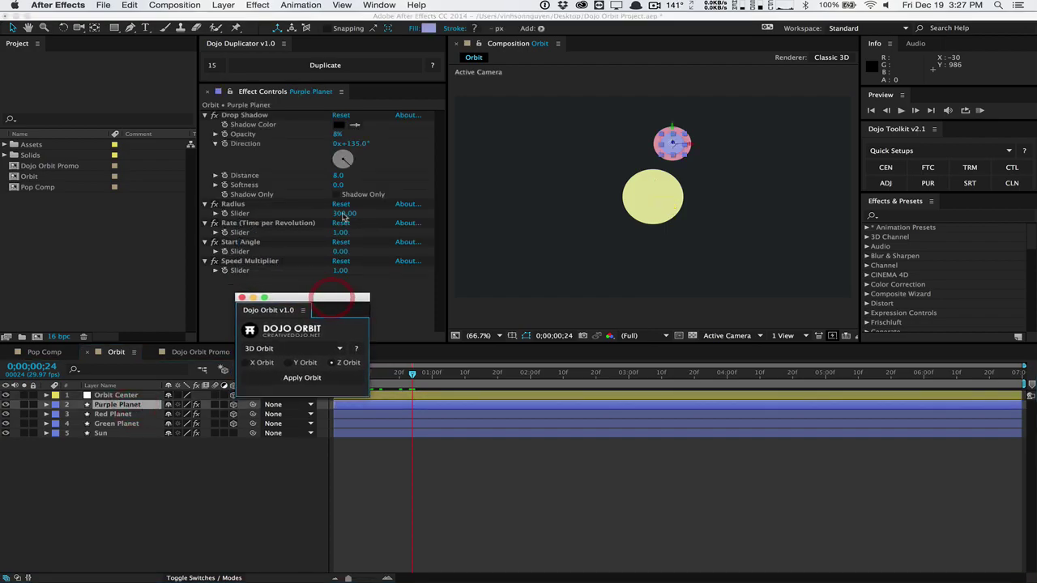
{"action": "left_click_drag", "start_coordinate": [341, 213], "coordinate": [456, 205]}
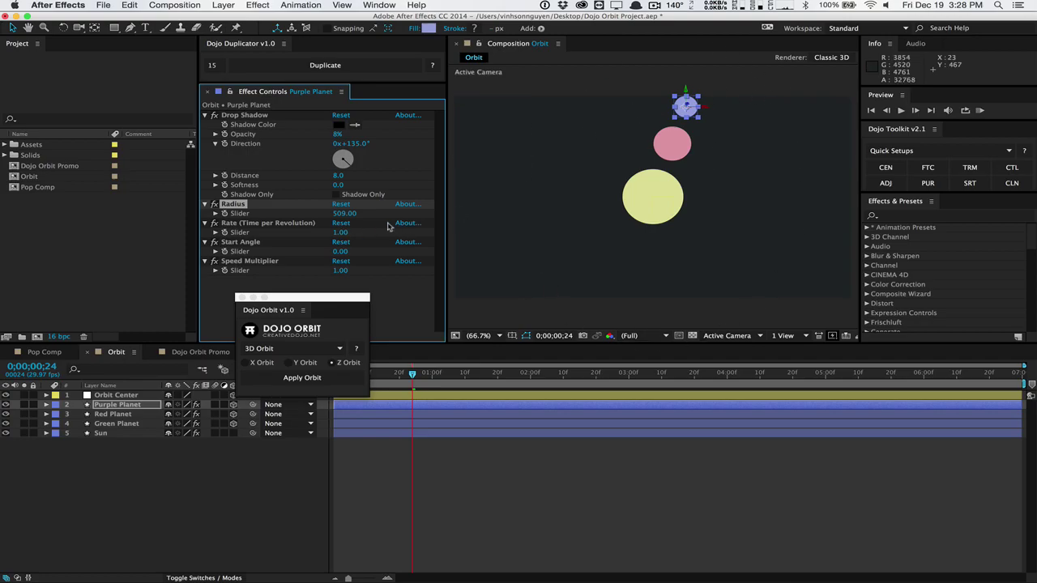
{"action": "left_click", "coordinate": [343, 233]}
{"action": "type", "text": "2"}
{"action": "key", "text": "Return"}
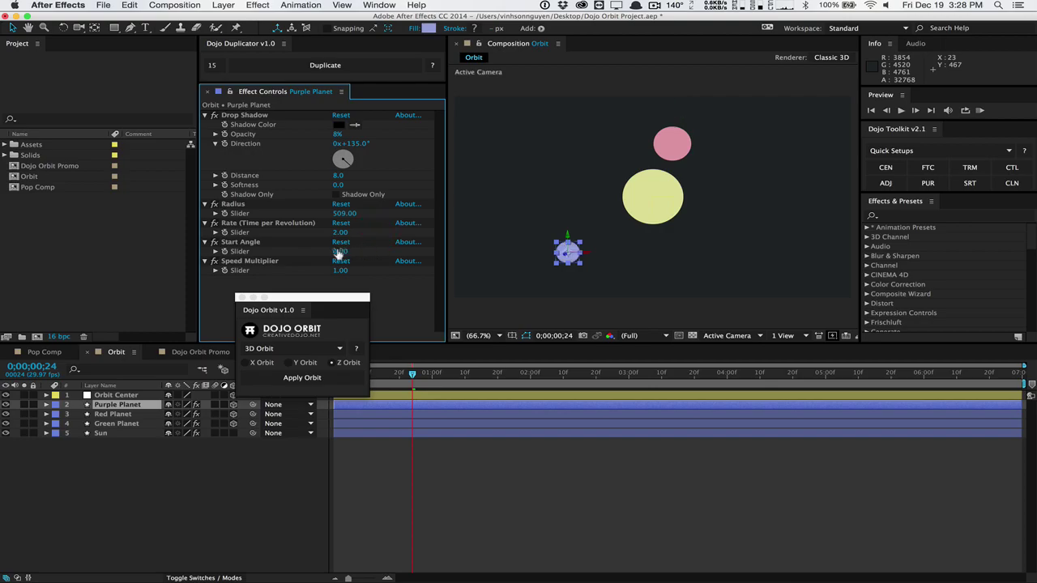
{"action": "left_click_drag", "start_coordinate": [339, 252], "coordinate": [284, 254]}
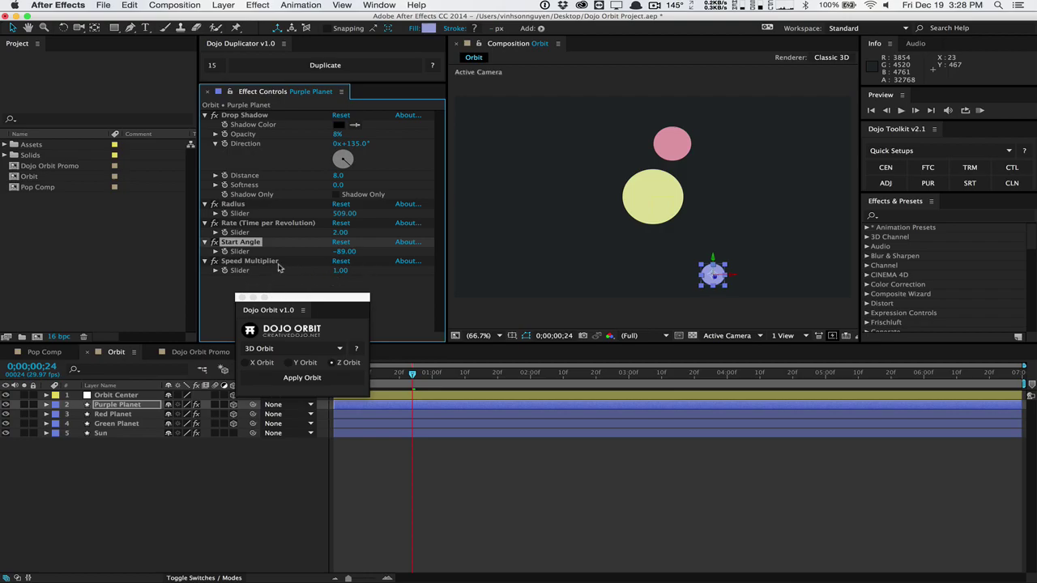
Set Red Planet's orbit to Rate 3 and Radius 283
{"action": "left_click", "coordinate": [134, 416]}
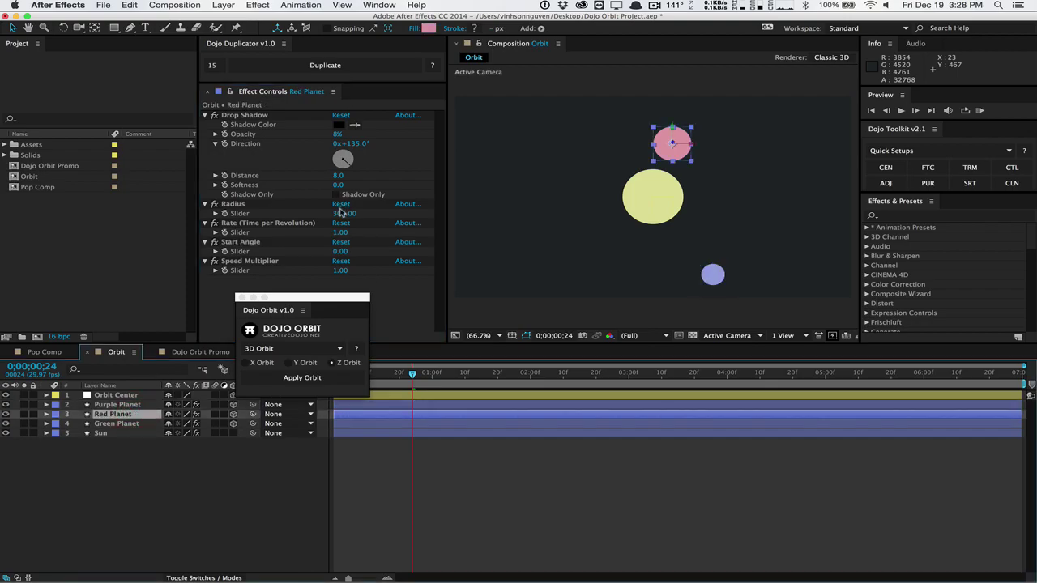
{"action": "left_click_drag", "start_coordinate": [340, 212], "coordinate": [353, 209]}
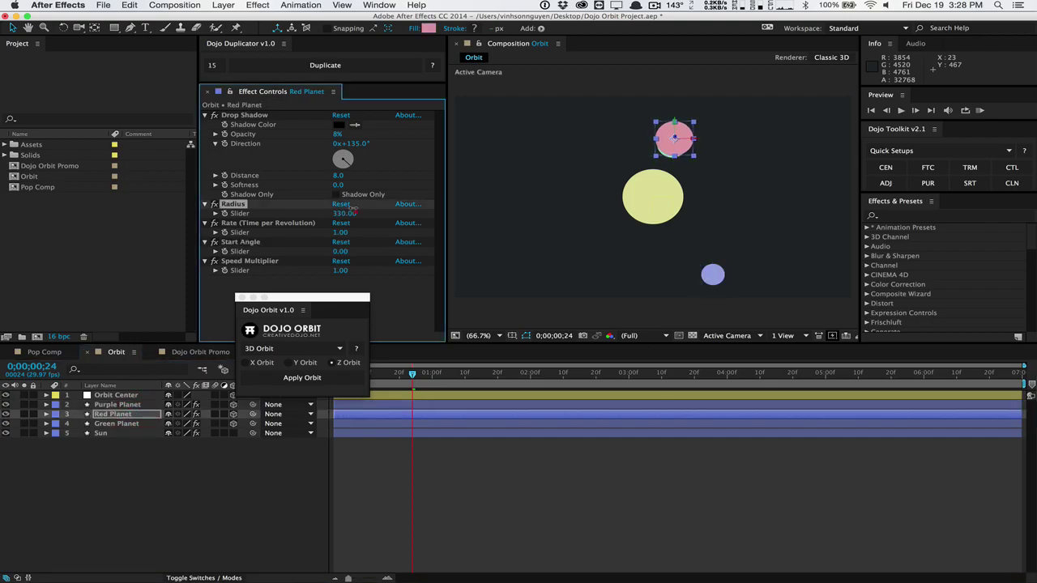
{"action": "left_click", "coordinate": [342, 233]}
{"action": "type", "text": "3"}
{"action": "key", "text": "Return"}
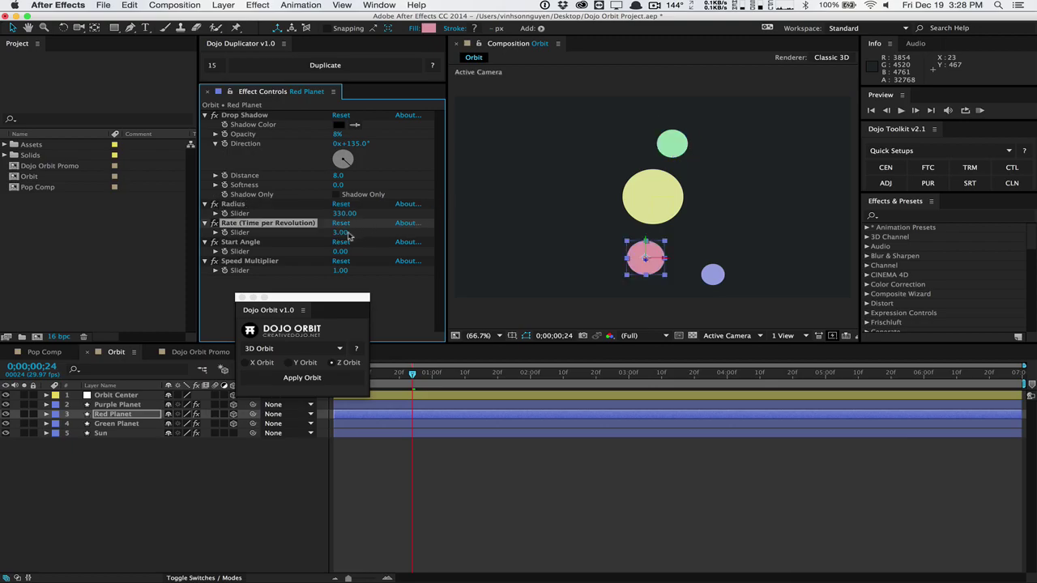
{"action": "left_click_drag", "start_coordinate": [344, 213], "coordinate": [323, 217]}
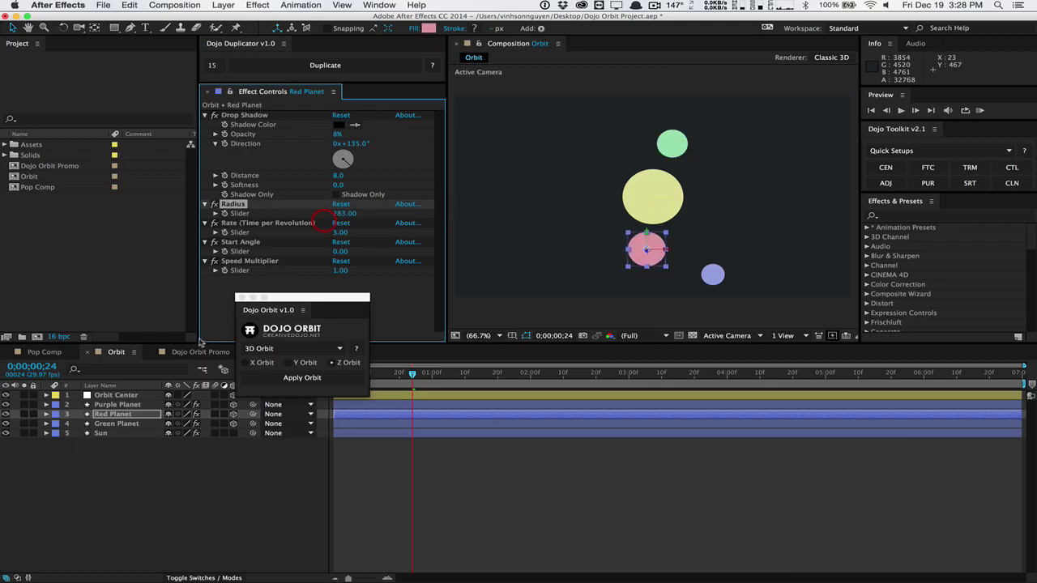
Set Green Planet's orbit to Radius 556 and Start Angle -92, then preview the orbits
{"action": "left_click", "coordinate": [129, 424]}
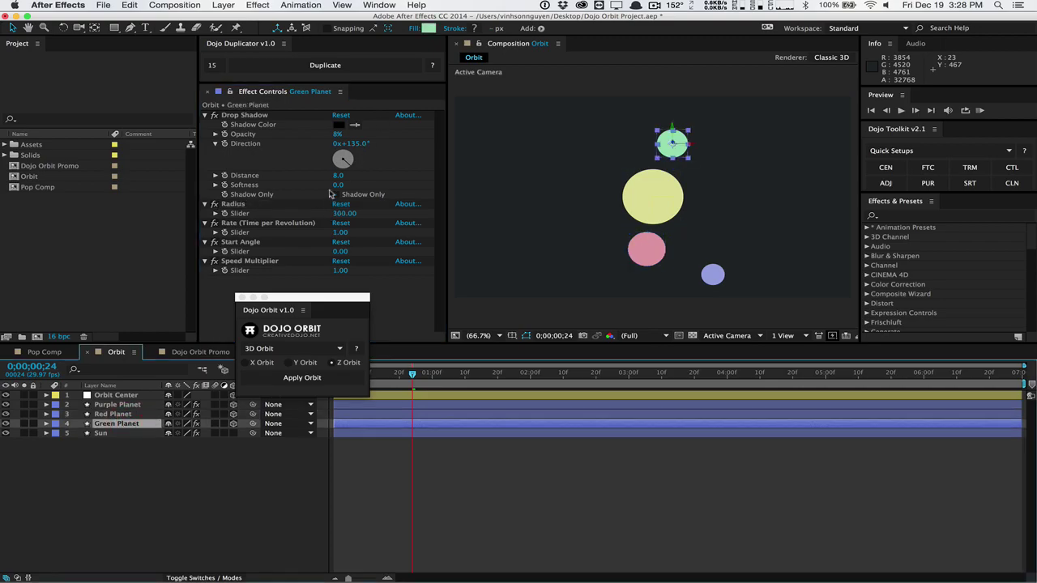
{"action": "left_click_drag", "start_coordinate": [344, 213], "coordinate": [480, 195]}
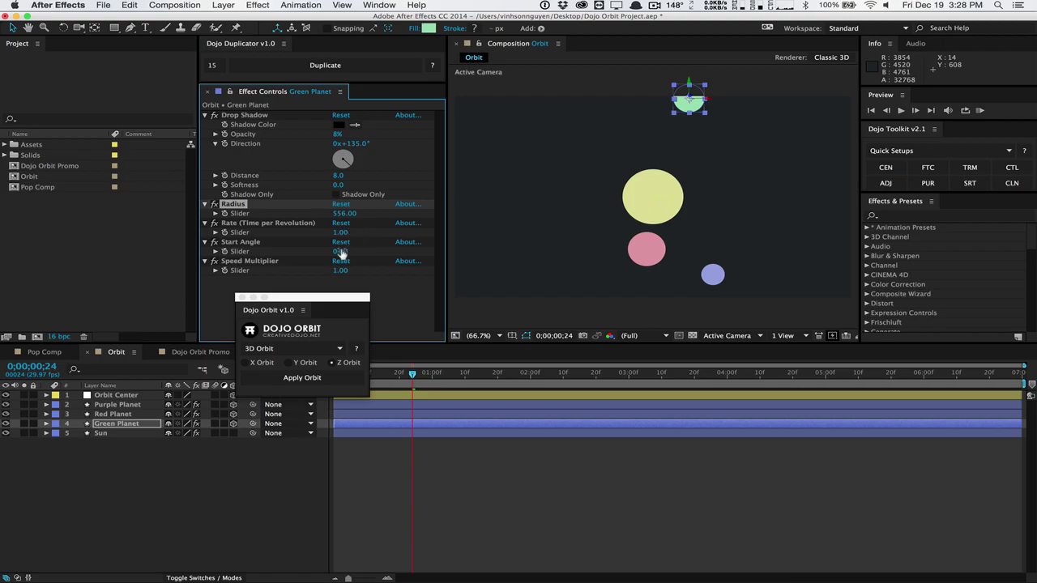
{"action": "left_click_drag", "start_coordinate": [340, 252], "coordinate": [289, 256]}
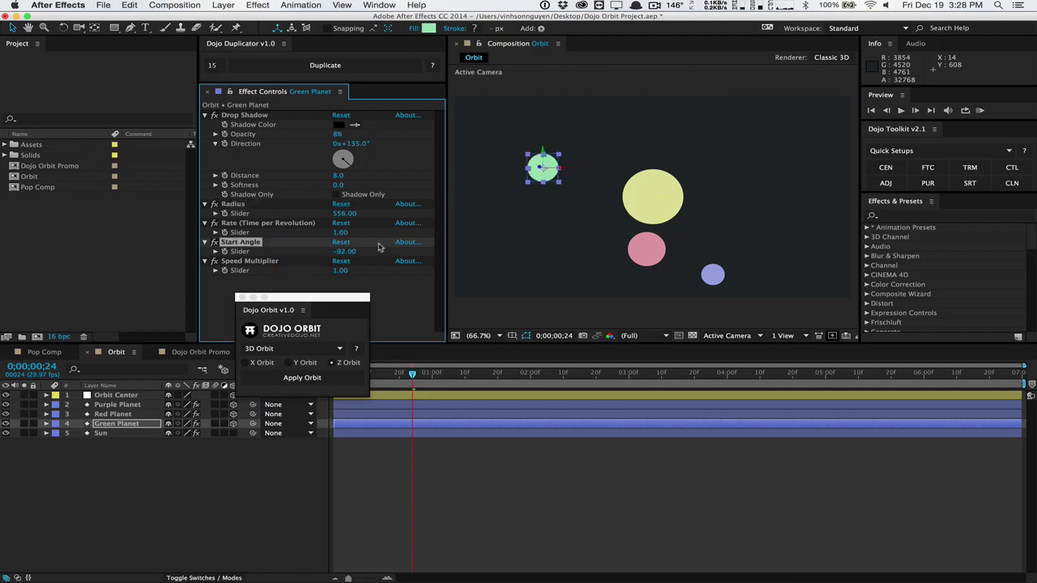
{"action": "left_click", "coordinate": [979, 110]}
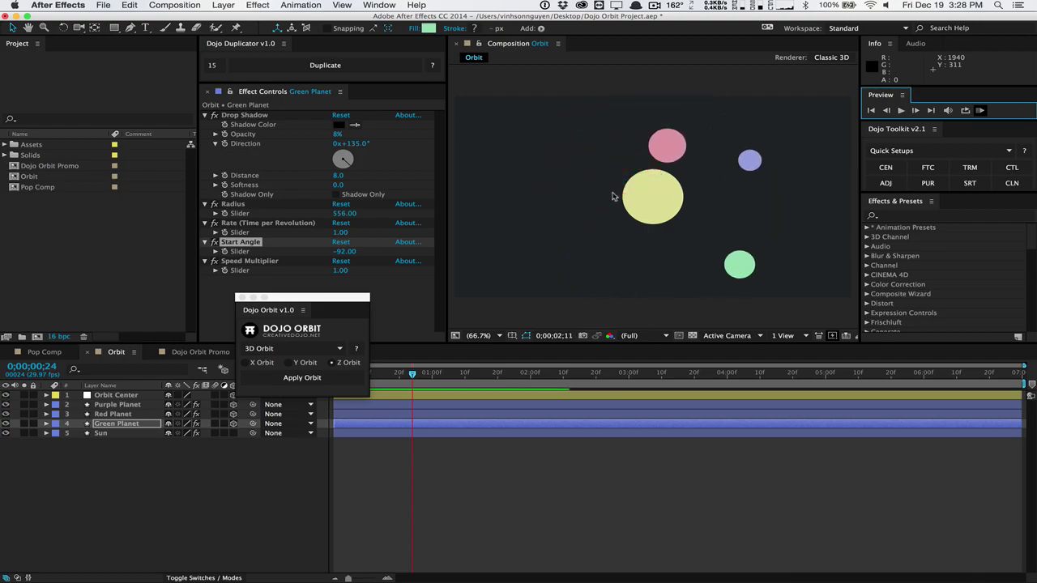
{"action": "left_click", "coordinate": [412, 373]}
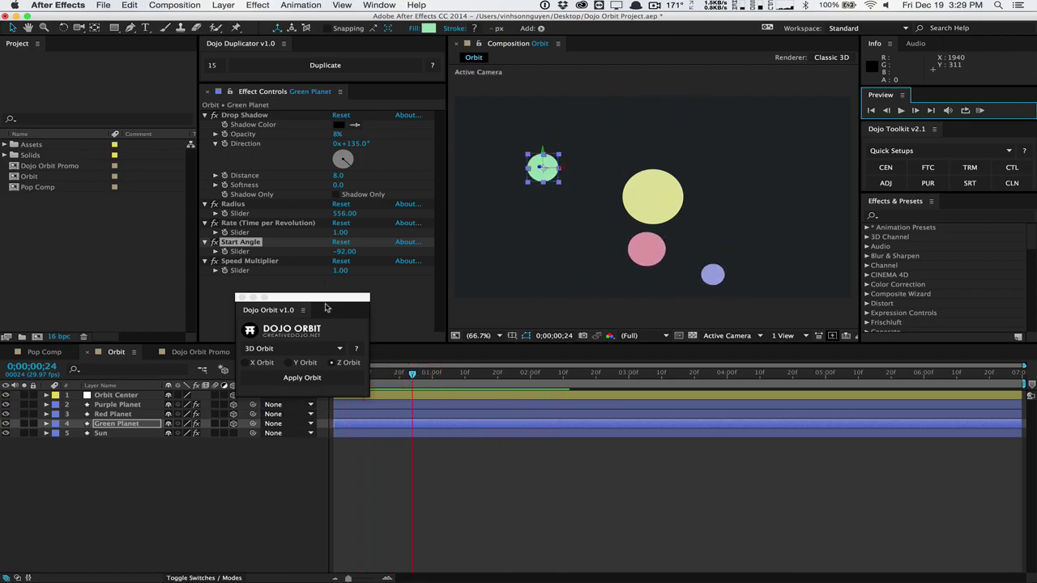
{"action": "left_click_drag", "start_coordinate": [327, 301], "coordinate": [398, 298]}
{"action": "left_click", "coordinate": [134, 434]}
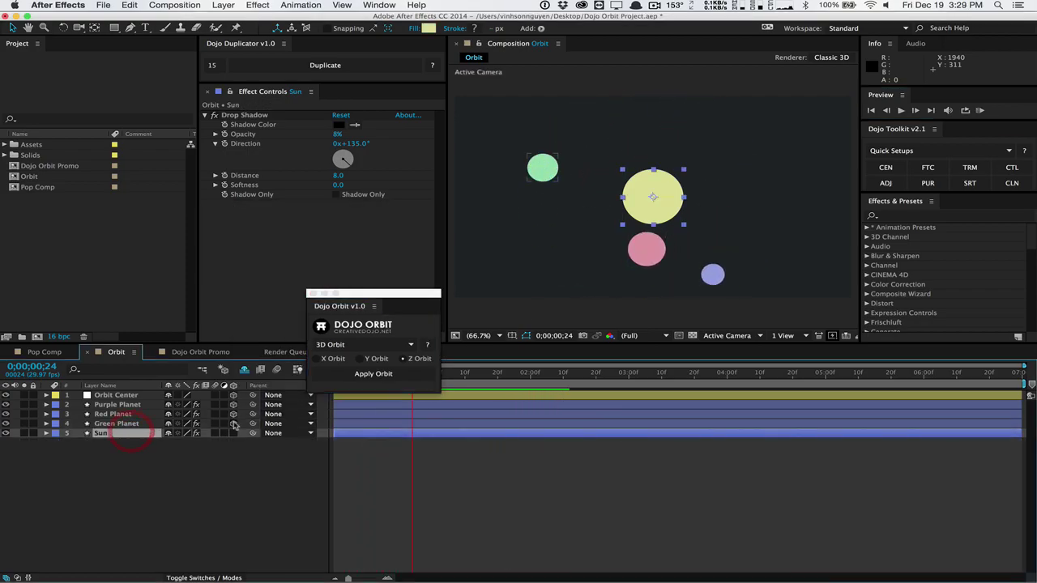
{"action": "left_click_drag", "start_coordinate": [252, 433], "coordinate": [116, 395]}
{"action": "left_click", "coordinate": [116, 395]}
{"action": "key", "text": "p"}
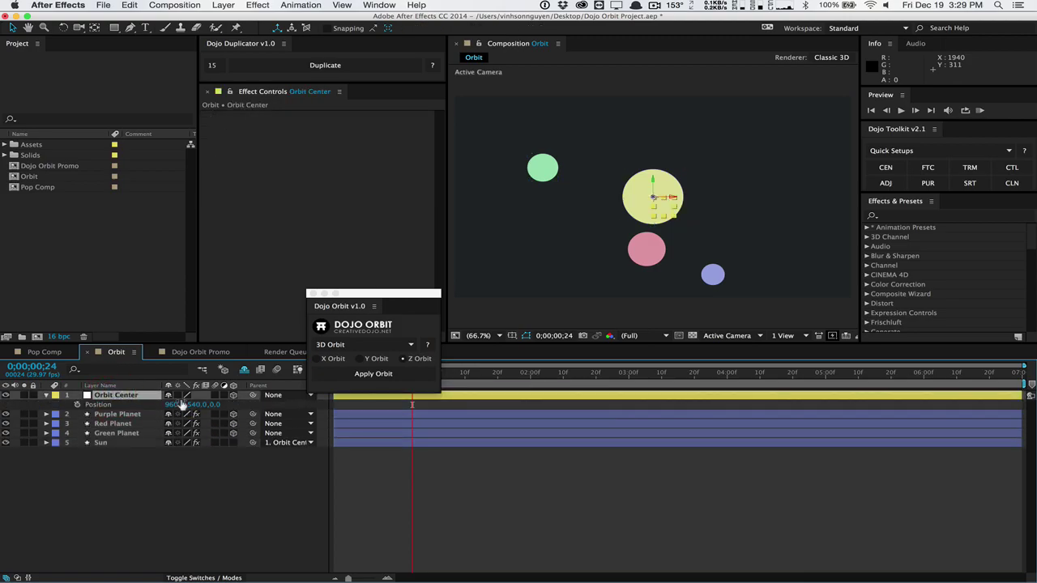
{"action": "left_click_drag", "start_coordinate": [171, 405], "coordinate": [183, 410]}
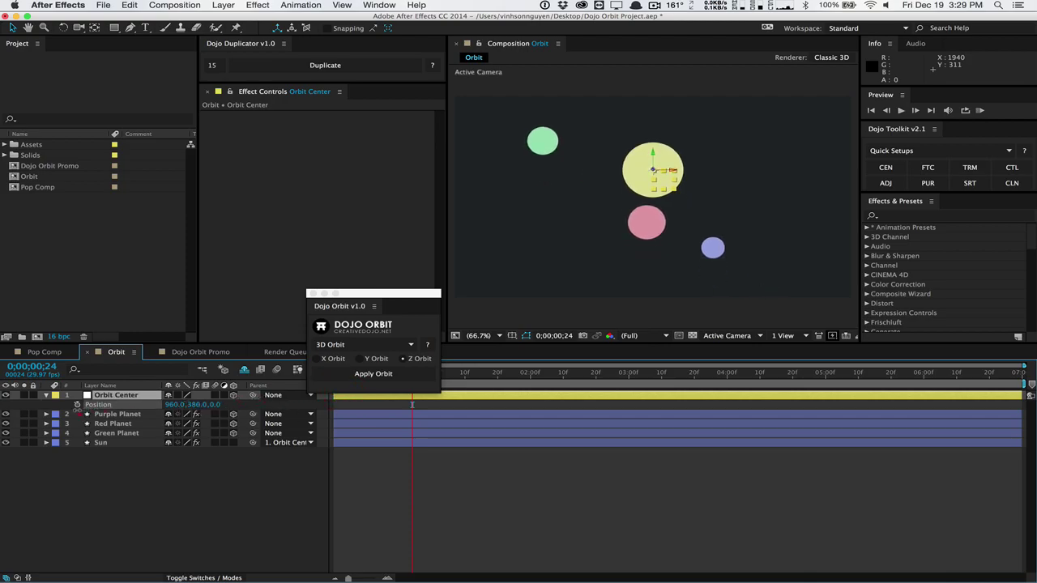
{"action": "left_click", "coordinate": [262, 446]}
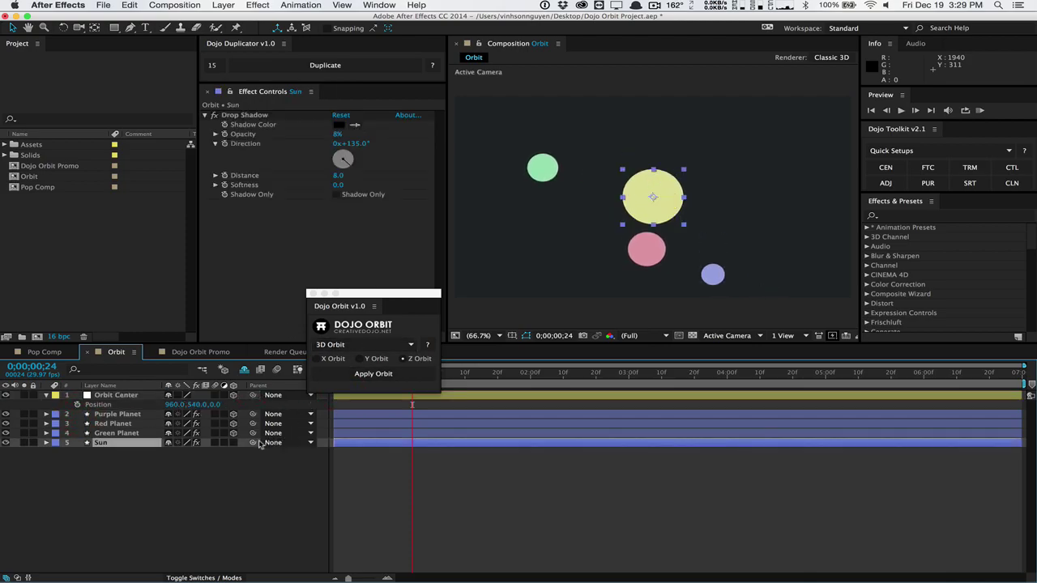
{"action": "key", "text": "ctrl+Up"}
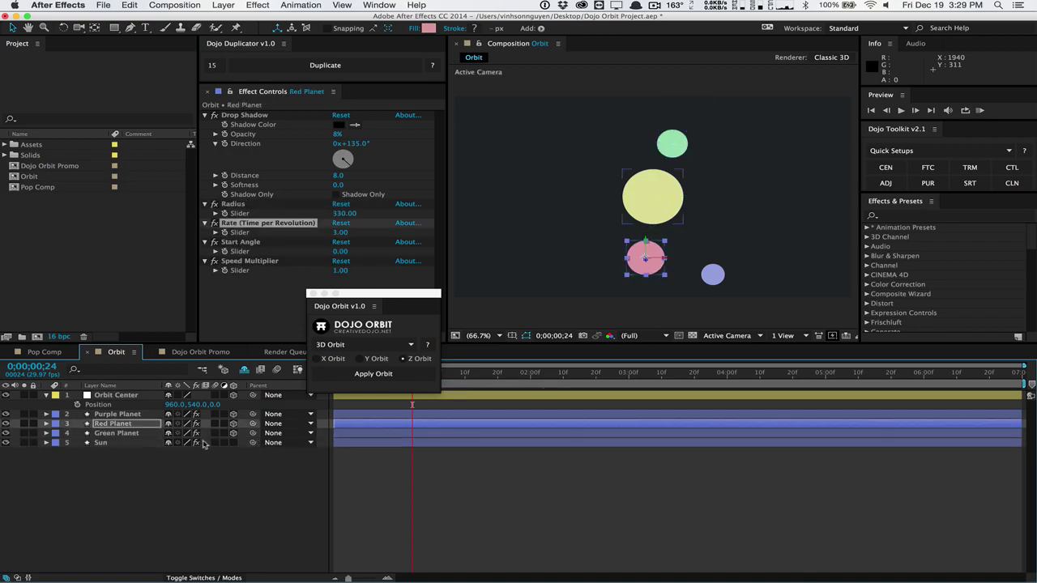
Apply an X Orbit to the three planets and scrub ahead to watch Purple Planet pass the sun
{"action": "left_click", "coordinate": [401, 388]}
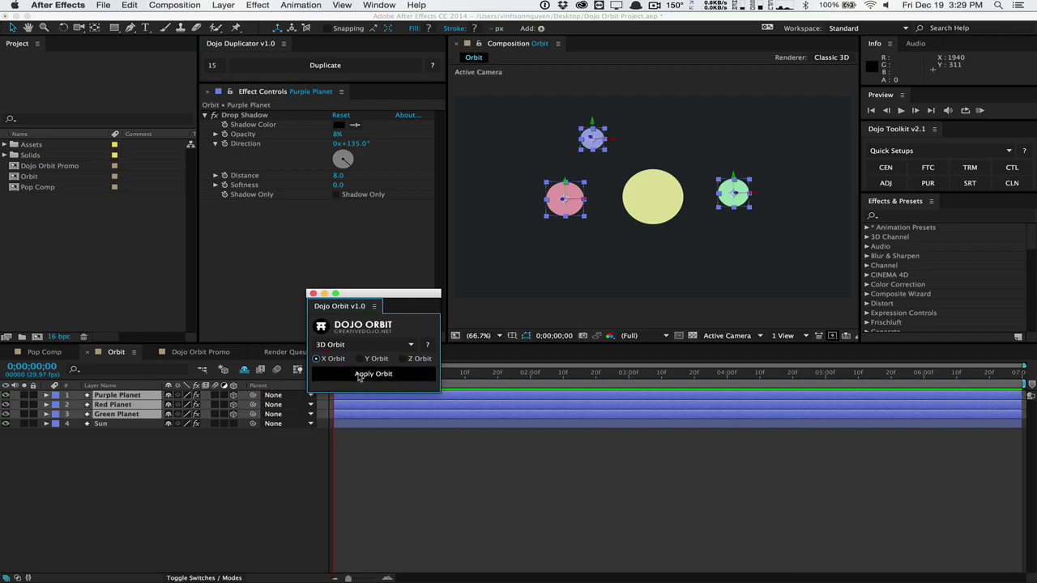
{"action": "left_click", "coordinate": [359, 375]}
{"action": "left_click_drag", "start_coordinate": [392, 293], "coordinate": [81, 223]}
{"action": "left_click", "coordinate": [121, 404]}
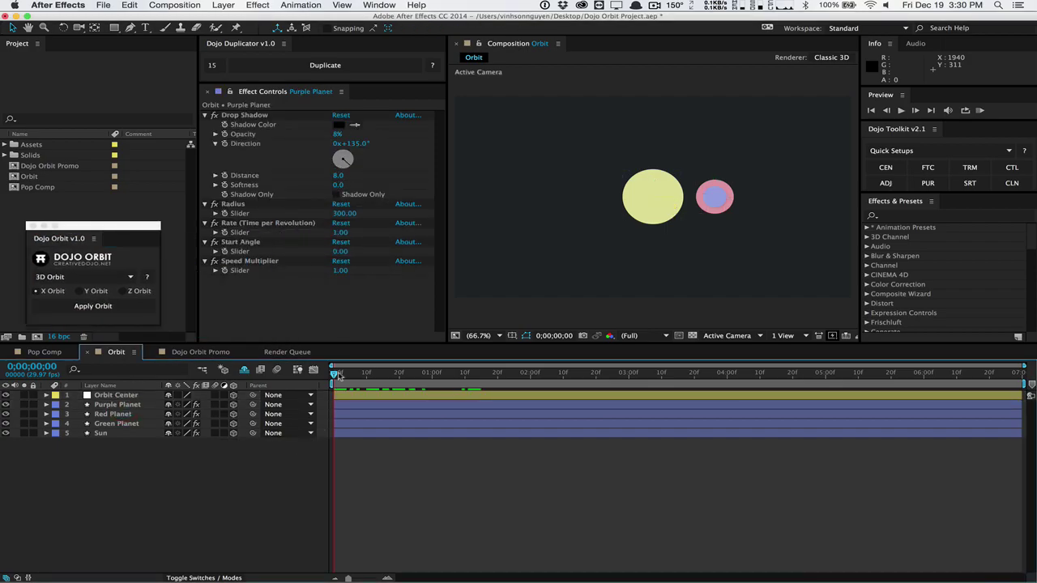
{"action": "left_click_drag", "start_coordinate": [337, 374], "coordinate": [386, 369]}
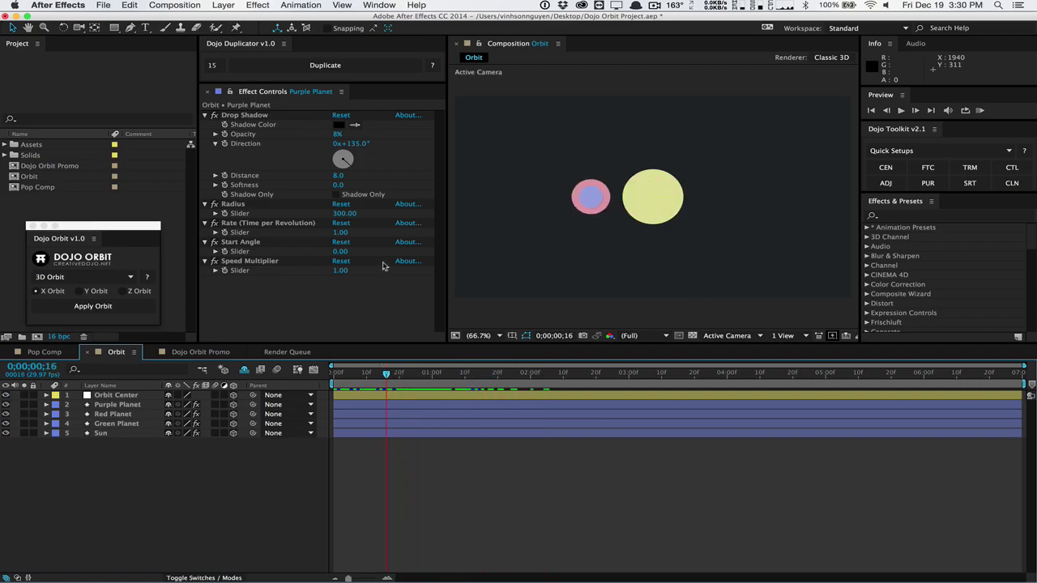
Set Red Planet's X orbit rate to 3
{"action": "left_click", "coordinate": [113, 424]}
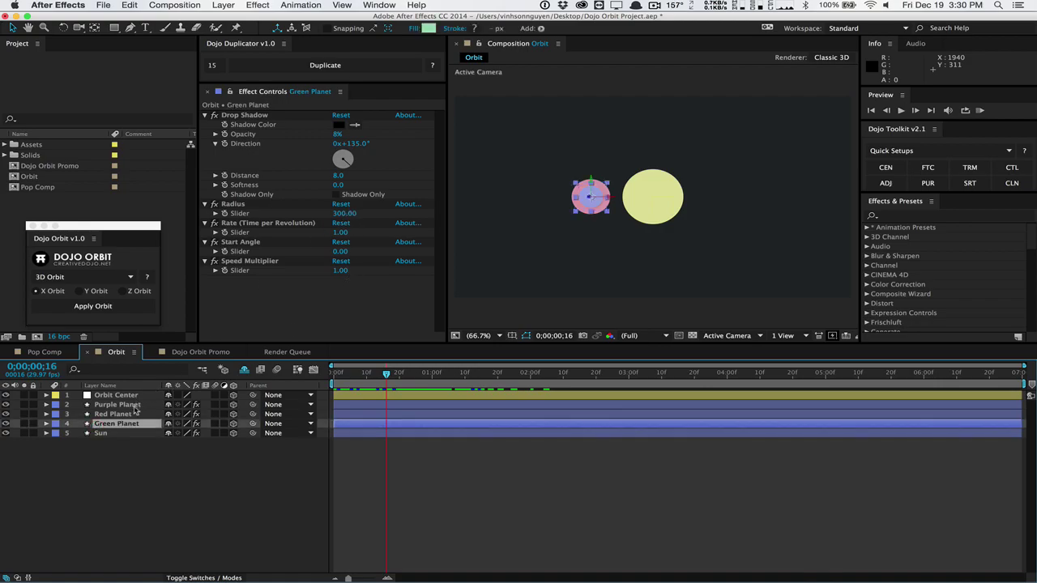
{"action": "left_click", "coordinate": [118, 405]}
{"action": "left_click", "coordinate": [118, 414]}
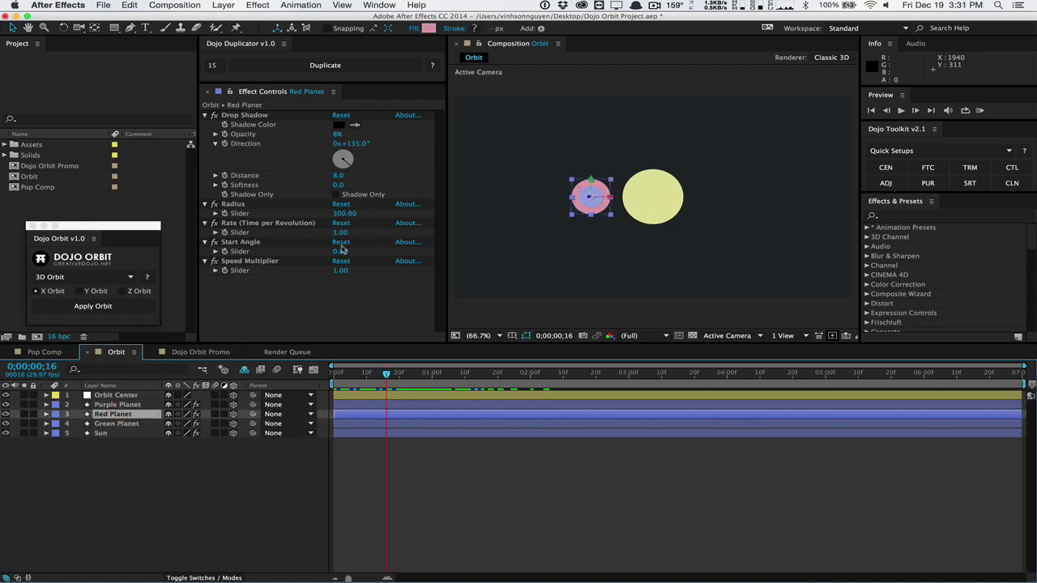
{"action": "left_click", "coordinate": [170, 478]}
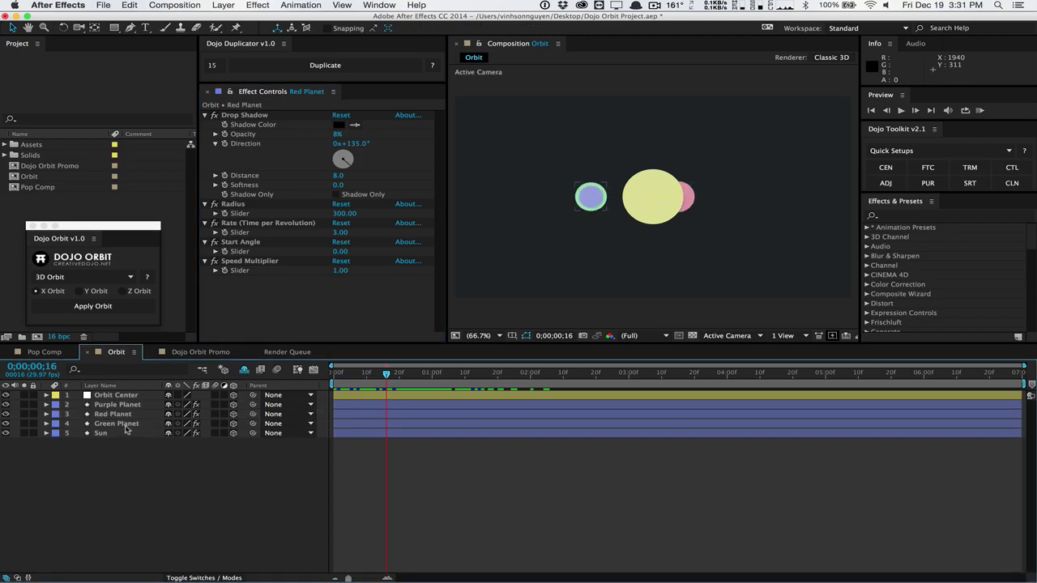
Give Green Planet's orbit Rate 2 and Radius 1055
{"action": "left_click", "coordinate": [122, 424]}
{"action": "left_click", "coordinate": [341, 232]}
{"action": "type", "text": "2"}
{"action": "key", "text": "Return"}
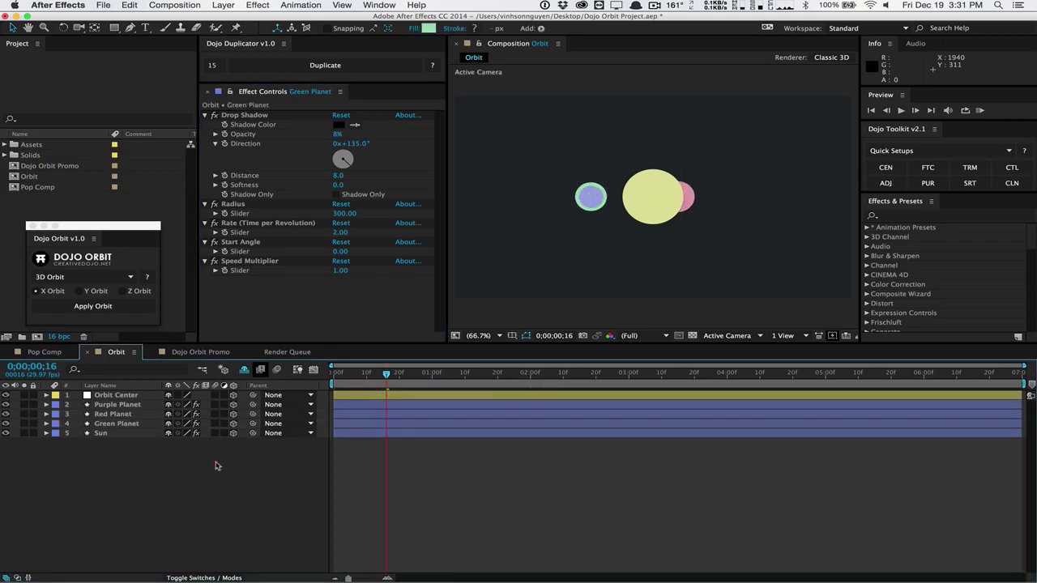
{"action": "left_click", "coordinate": [215, 462]}
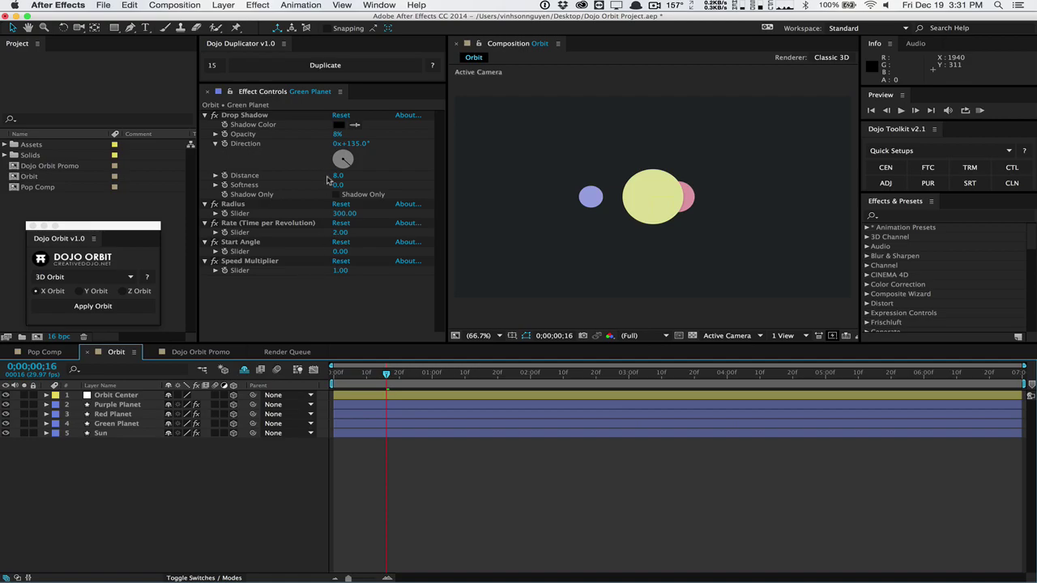
{"action": "left_click_drag", "start_coordinate": [339, 213], "coordinate": [422, 213]}
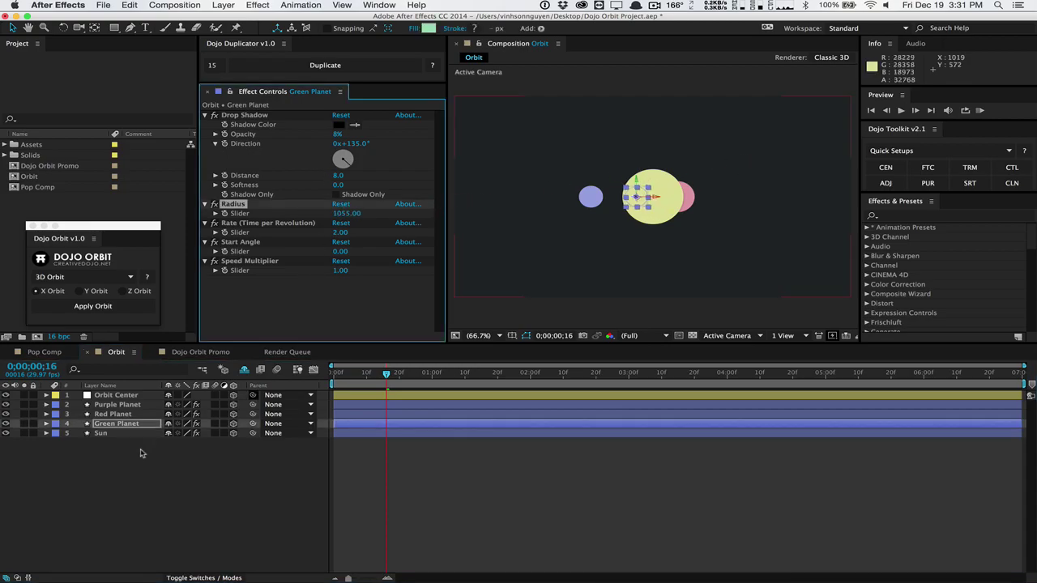
Widen Red Planet's orbit Radius to 1580 and play the orbit animation
{"action": "left_click", "coordinate": [112, 414]}
{"action": "left_click_drag", "start_coordinate": [339, 213], "coordinate": [414, 218]}
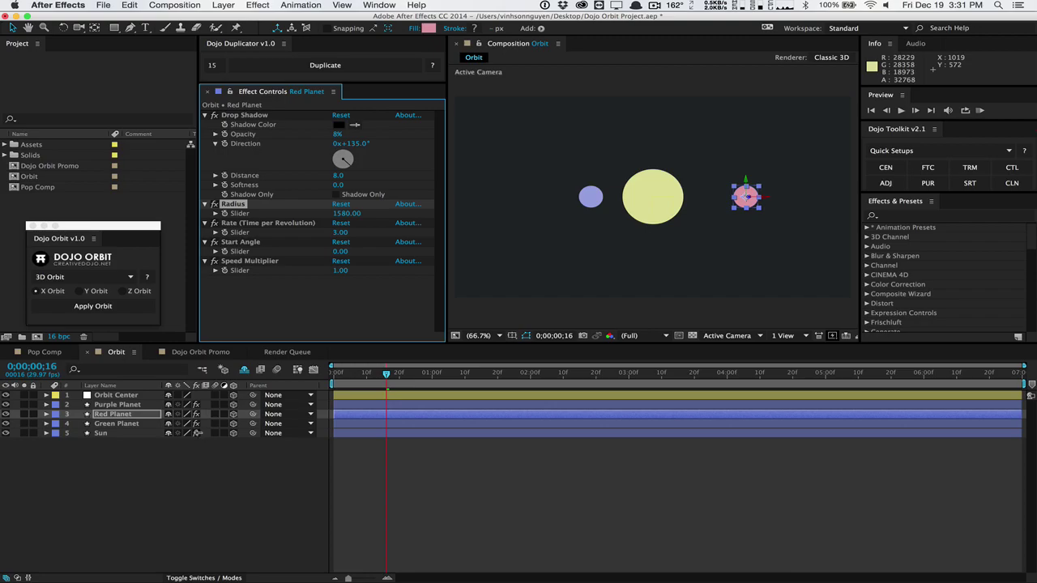
{"action": "left_click", "coordinate": [374, 375]}
{"action": "key", "text": "space"}
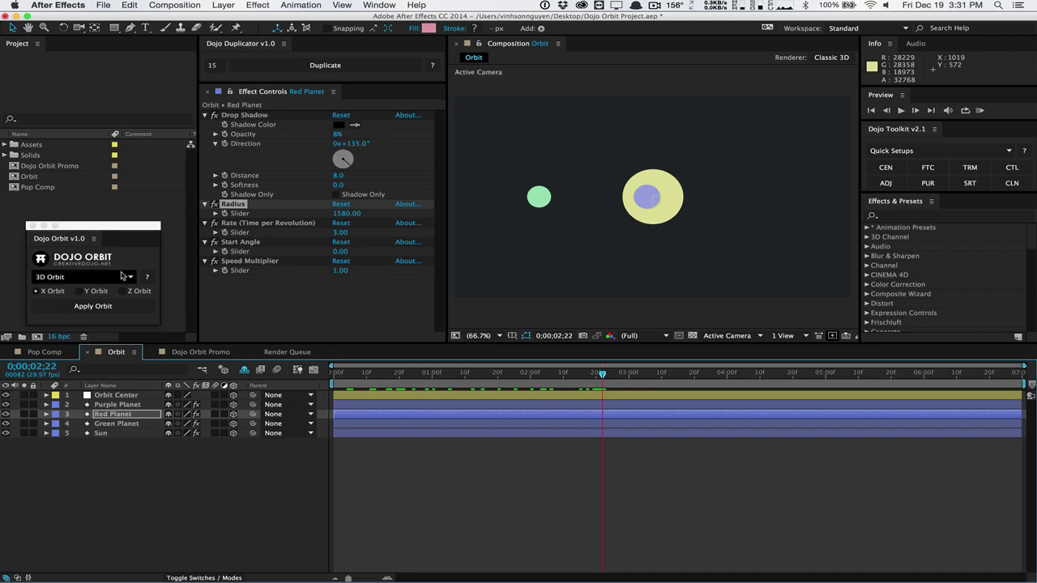
{"action": "left_click", "coordinate": [126, 232]}
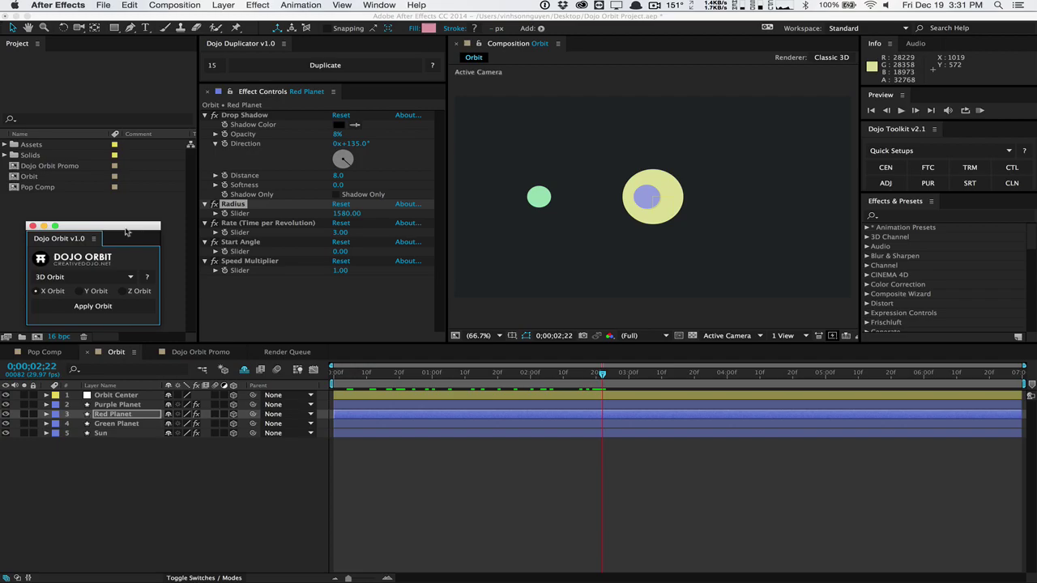